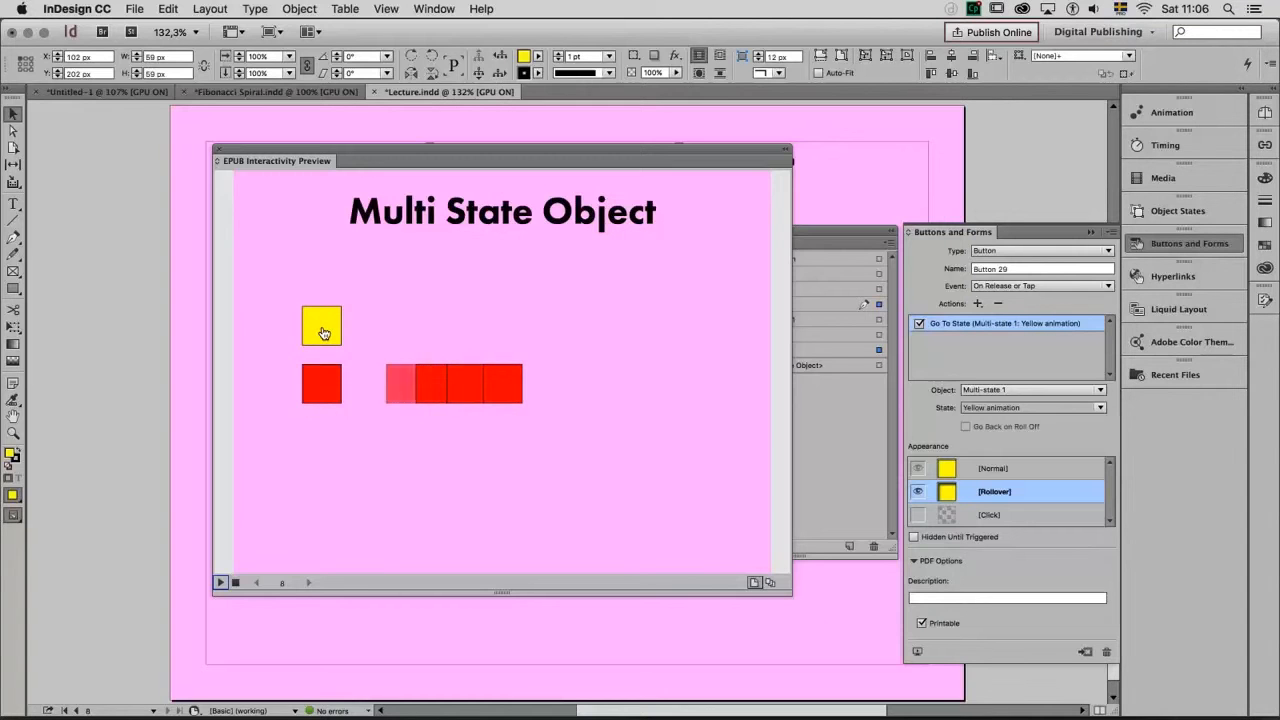
# Test the yellow button in the interactivity preview, replay the page, and close the preview
pyautogui.click(323, 331)
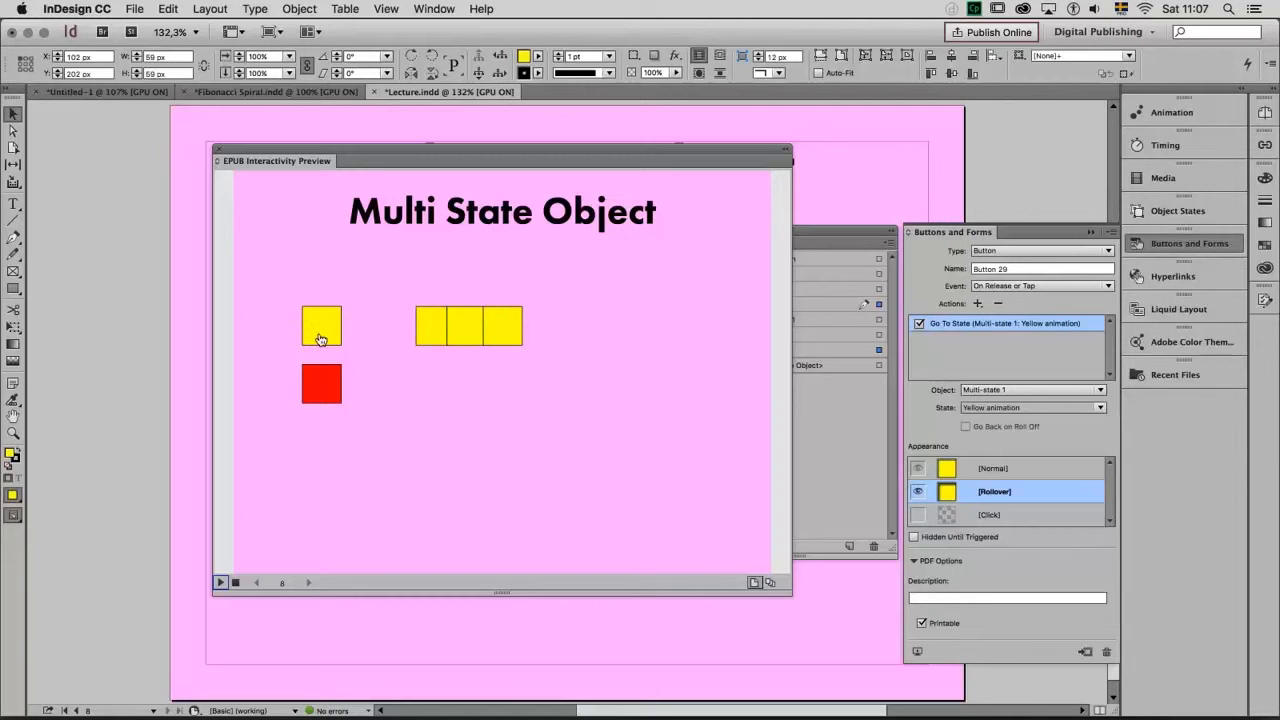
pyautogui.click(235, 583)
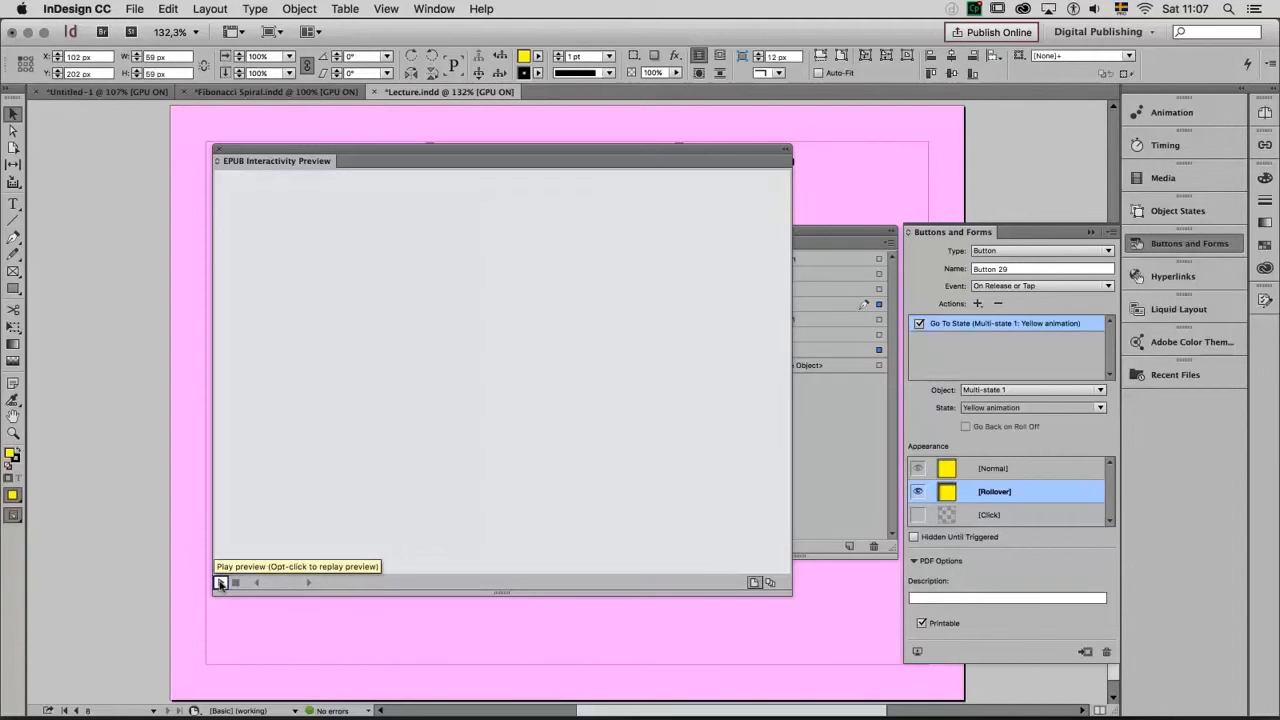
pyautogui.click(220, 583)
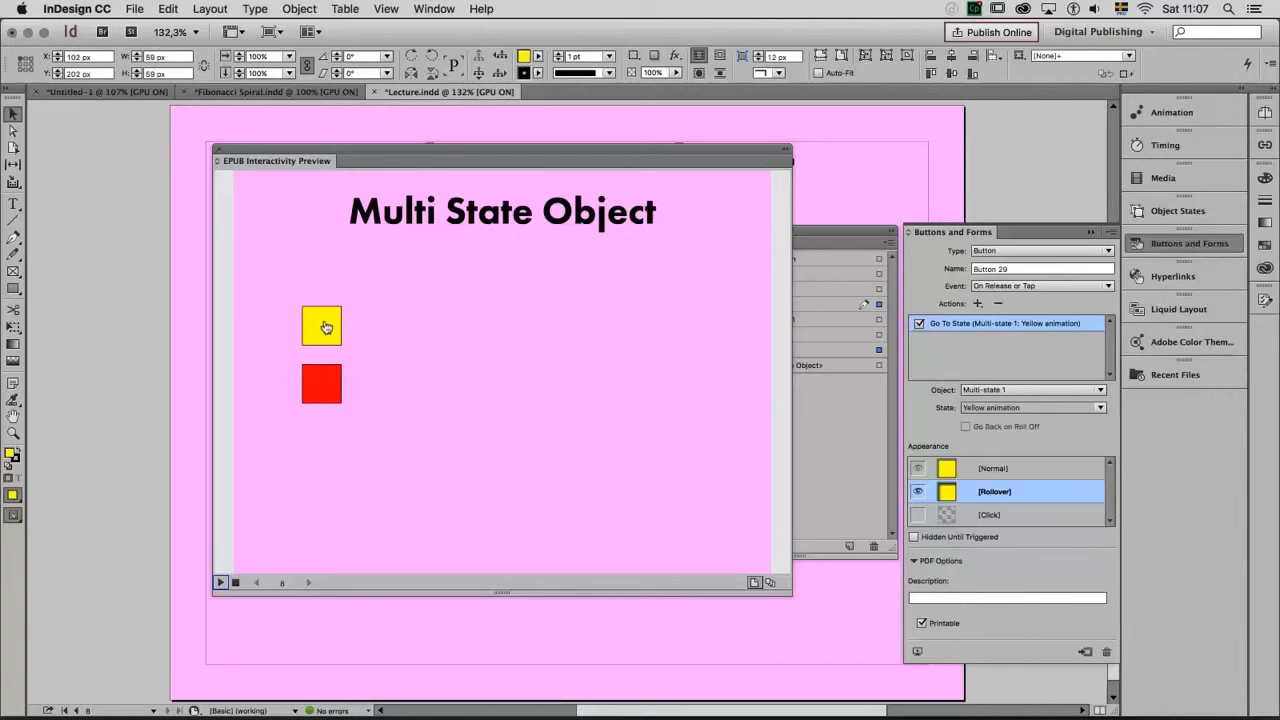
pyautogui.click(221, 150)
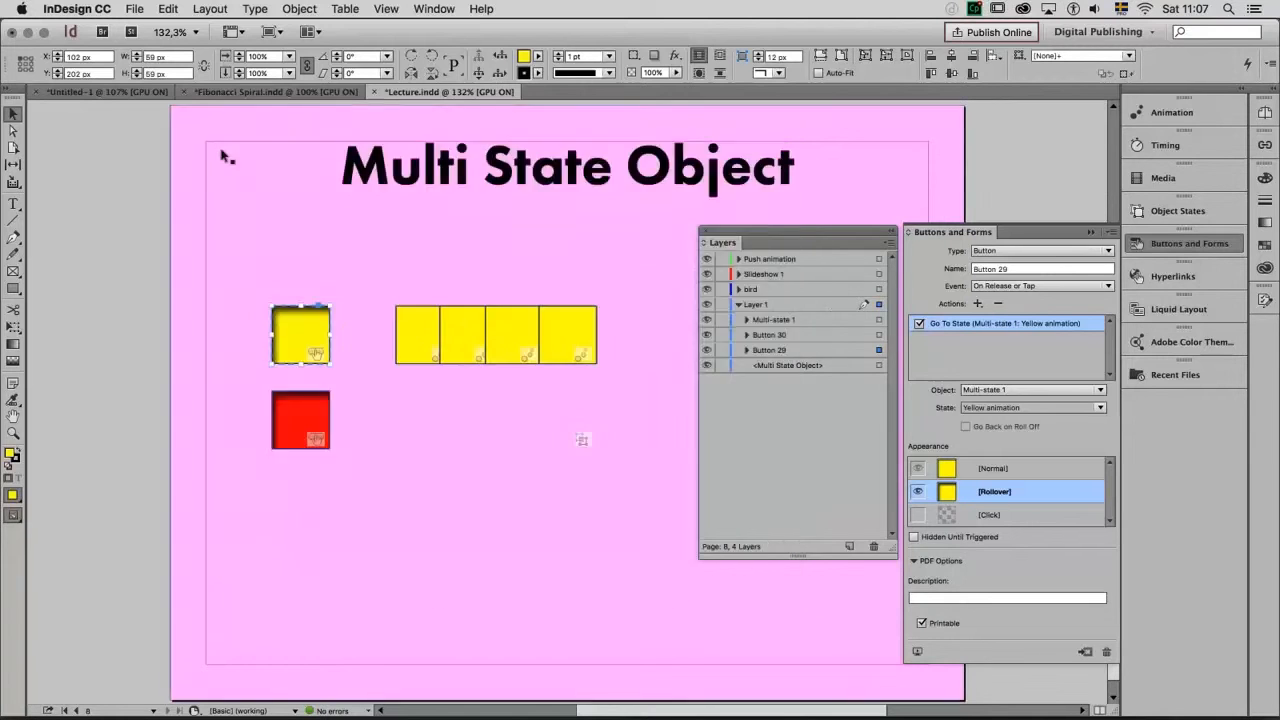
# Release all states of the Multi-state 1 object back to separate objects
pyautogui.click(497, 357)
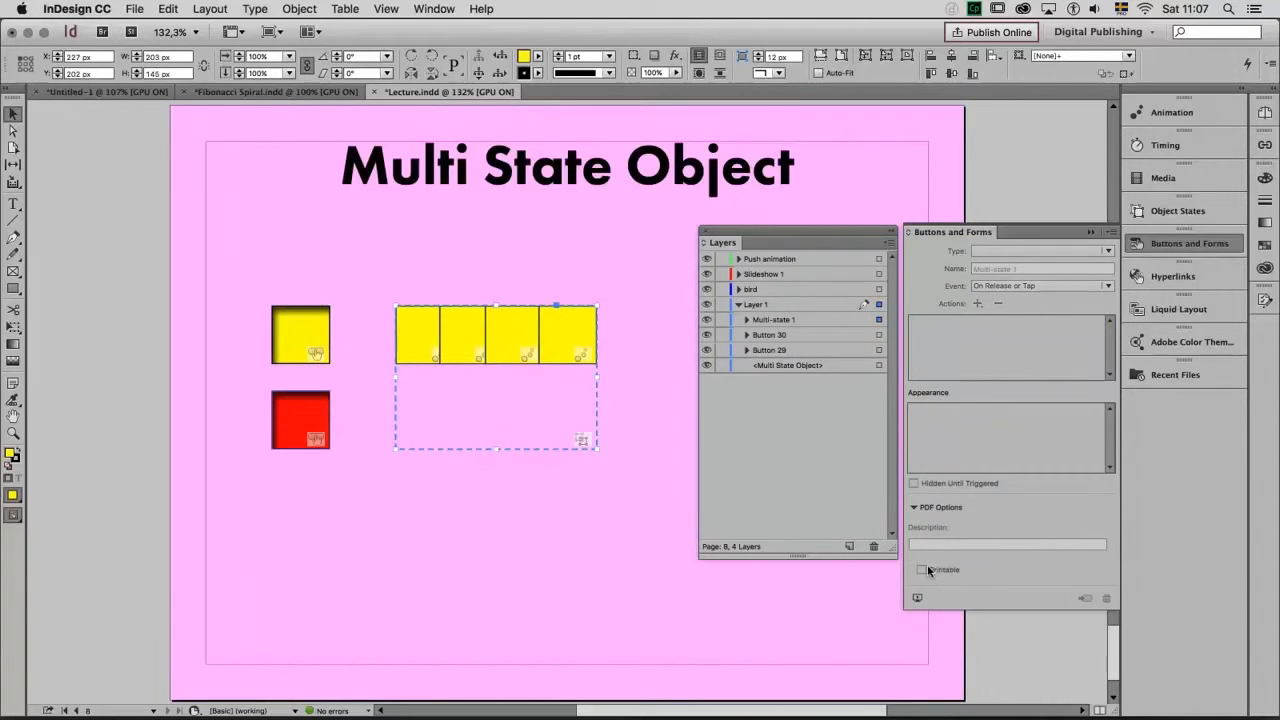
pyautogui.click(1170, 214)
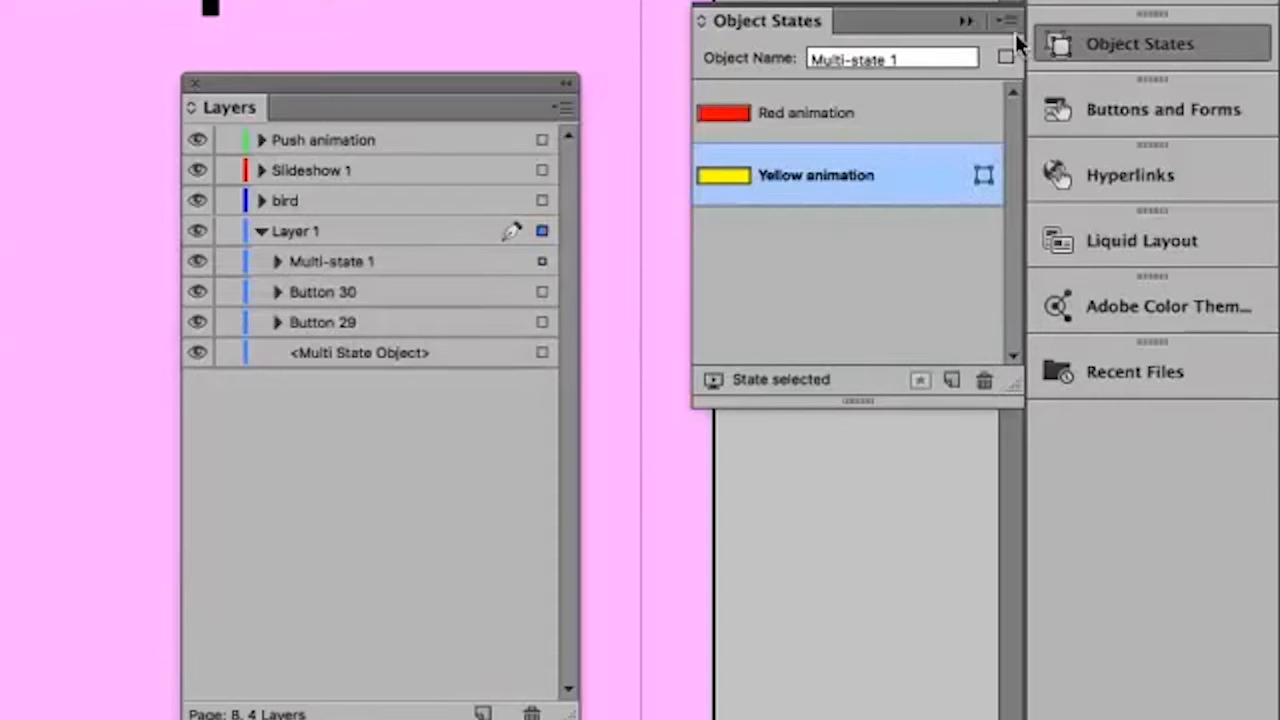
pyautogui.click(1112, 200)
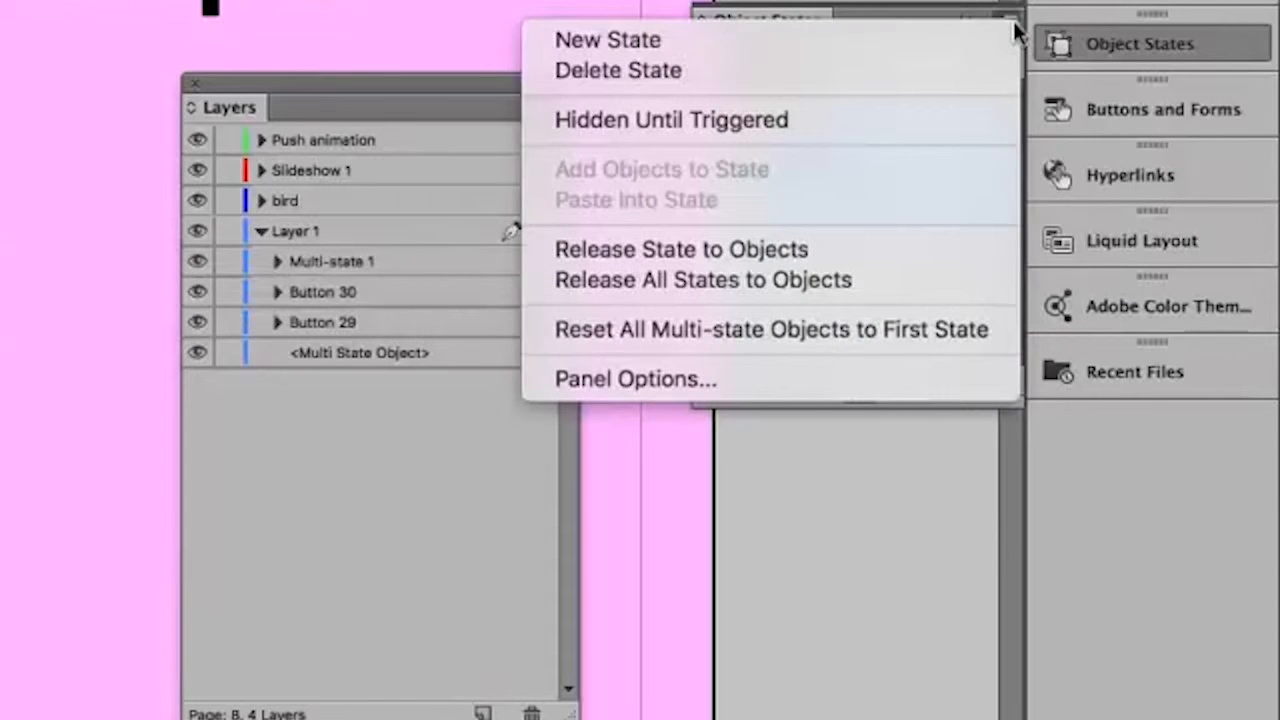
pyautogui.click(781, 280)
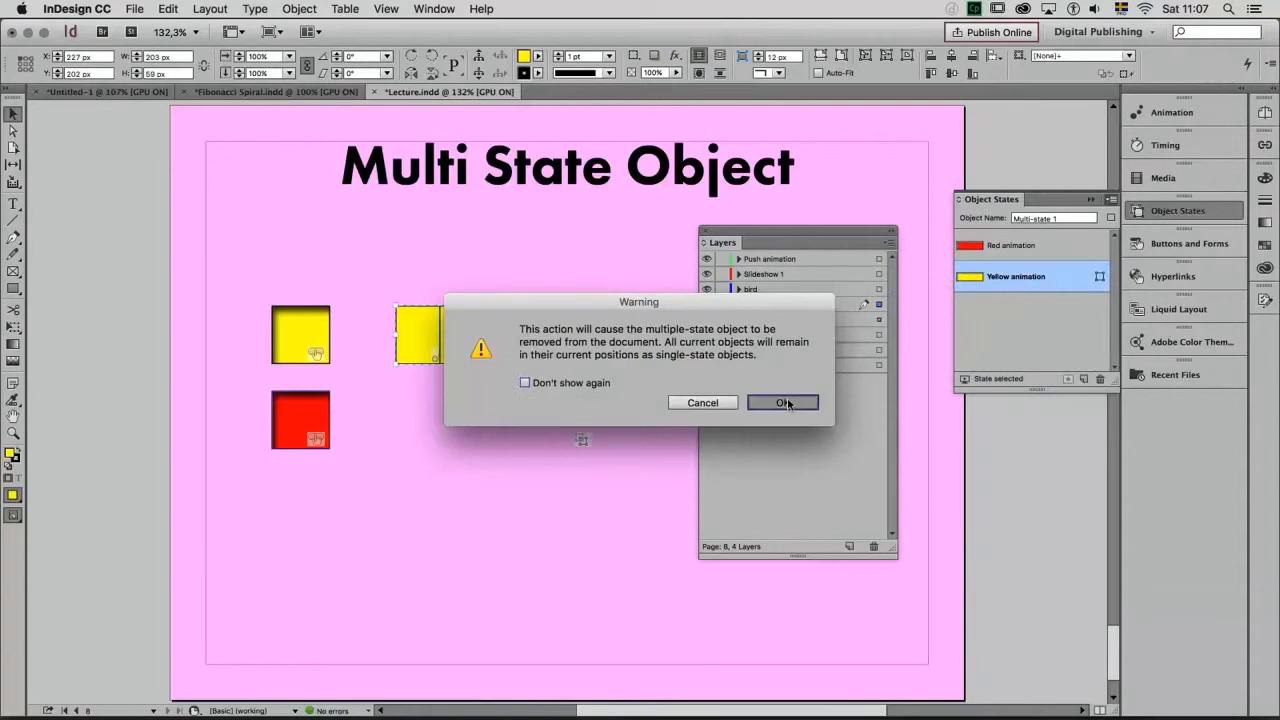
pyautogui.click(783, 402)
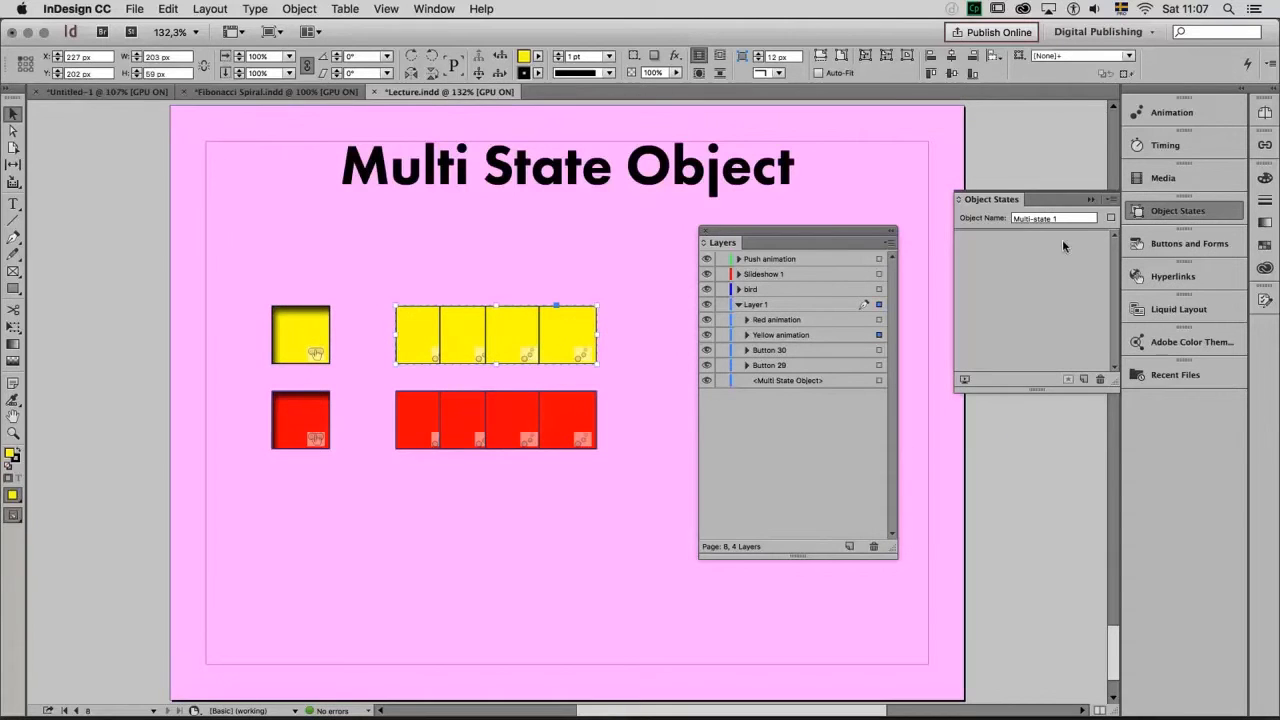
# Ungroup the yellow animation and red animation groups into their individual squares
pyautogui.click(310, 12)
pyautogui.click(316, 113)
pyautogui.click(500, 407)
pyautogui.click(299, 9)
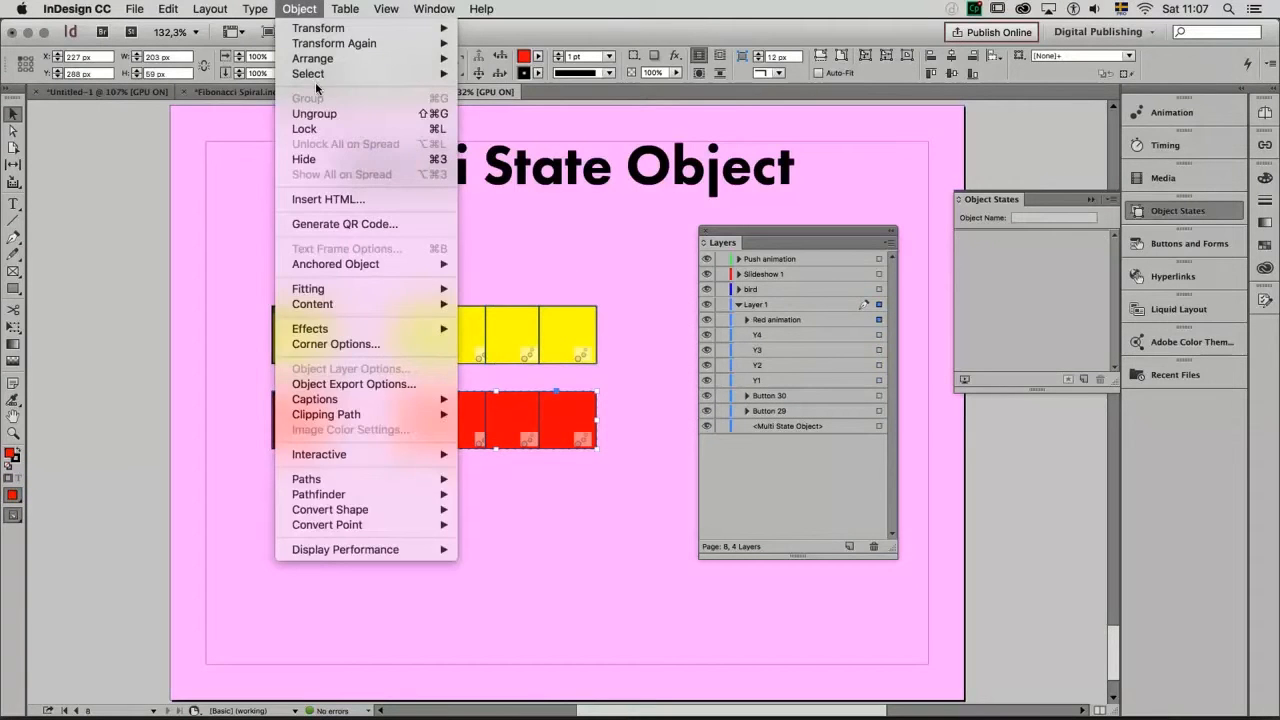
pyautogui.click(325, 117)
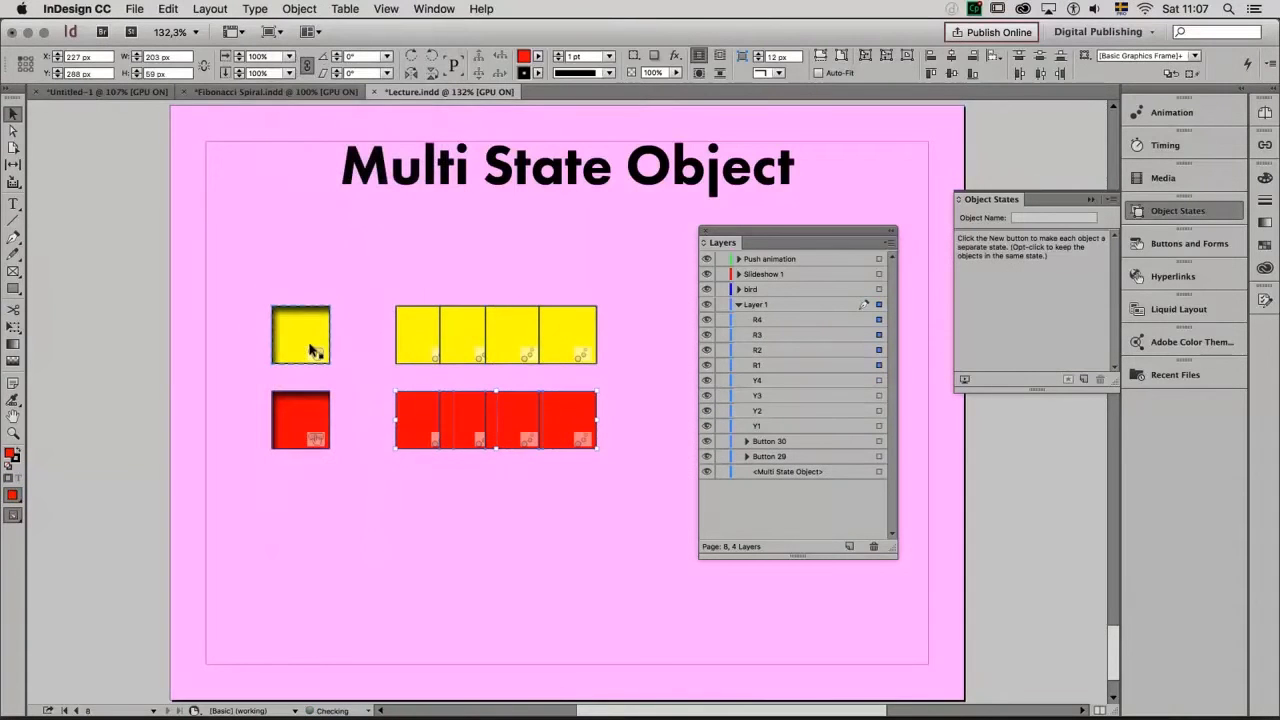
# Convert the red and yellow square buttons back to plain objects, accepting the loss of their other states
pyautogui.click(300, 414)
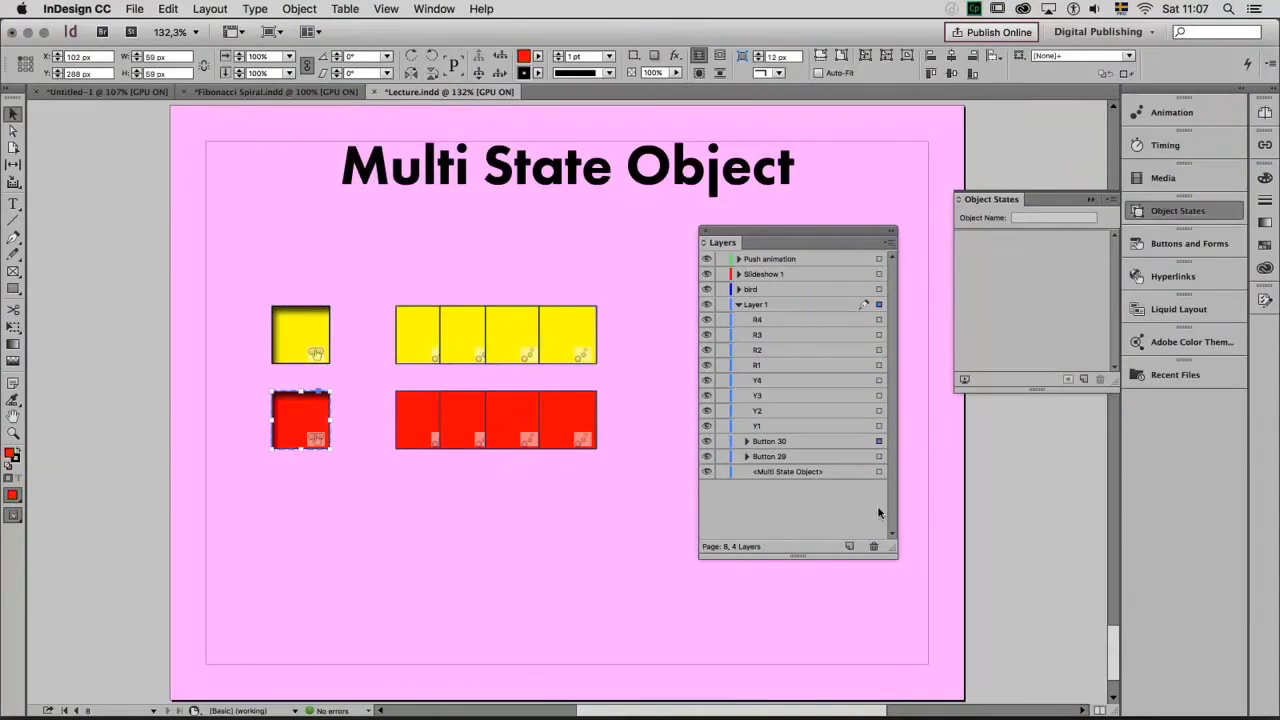
pyautogui.click(1176, 247)
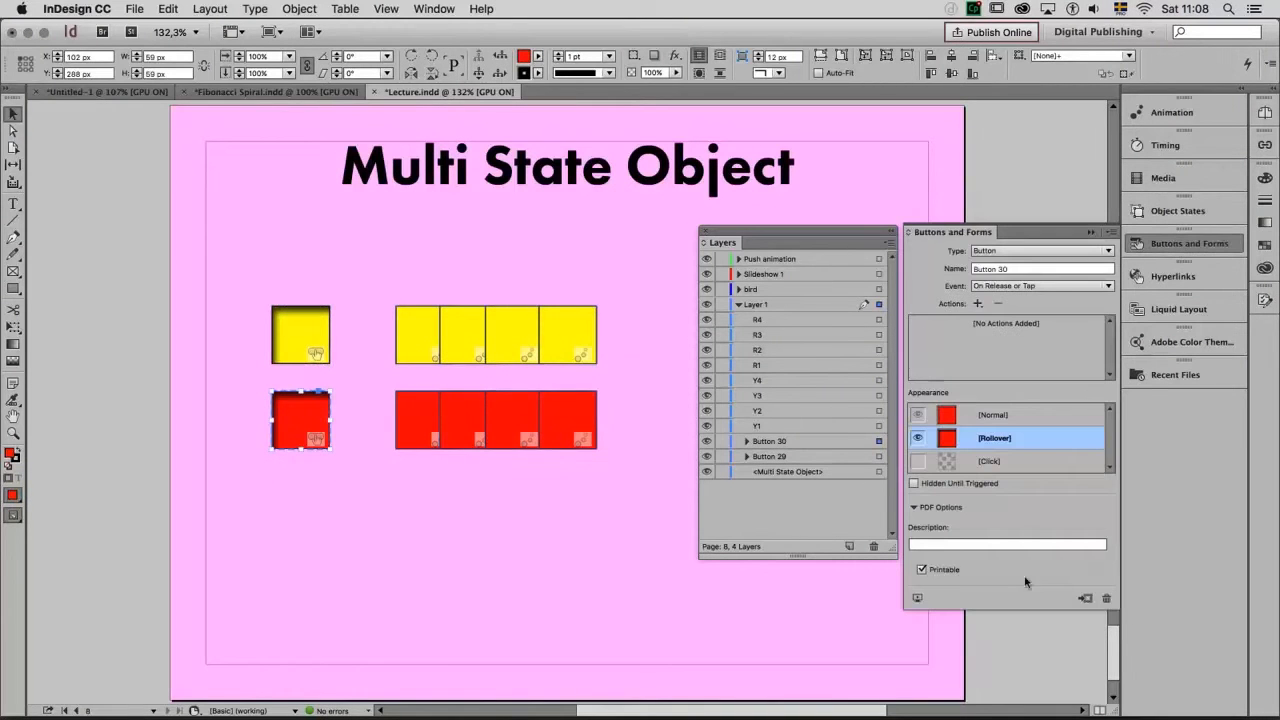
pyautogui.click(1086, 599)
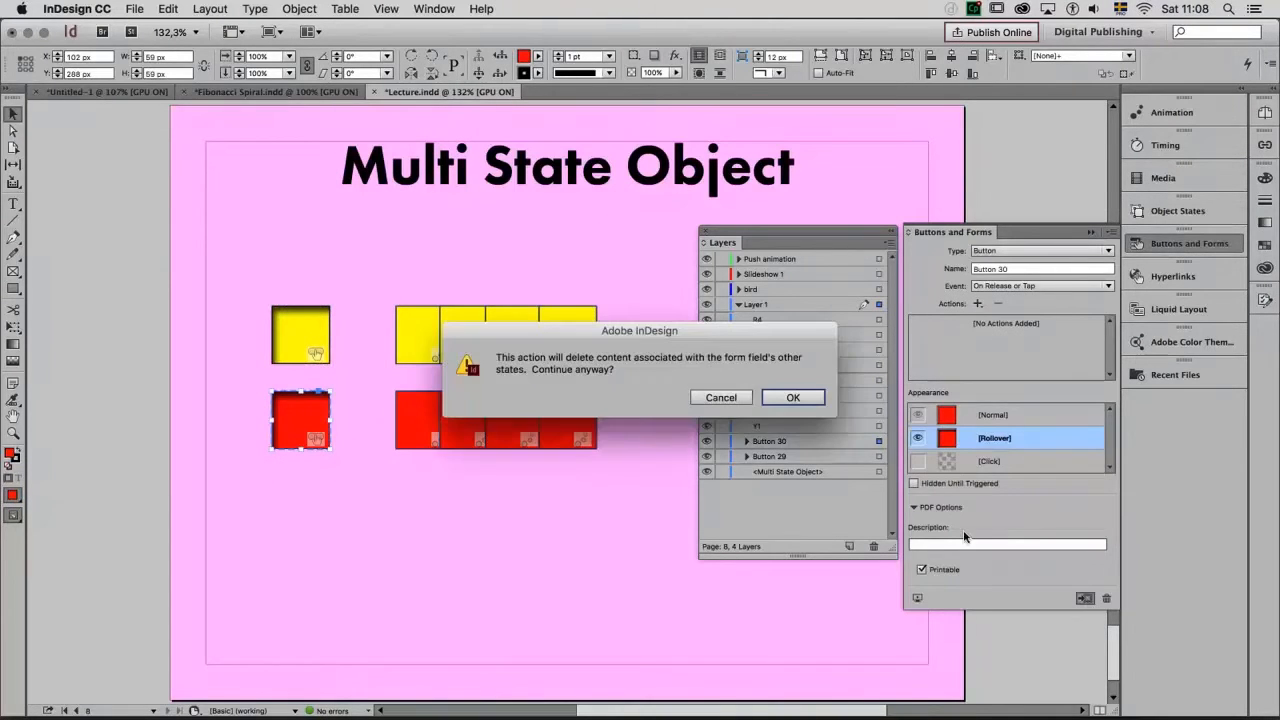
pyautogui.click(803, 396)
pyautogui.click(305, 330)
pyautogui.click(1085, 598)
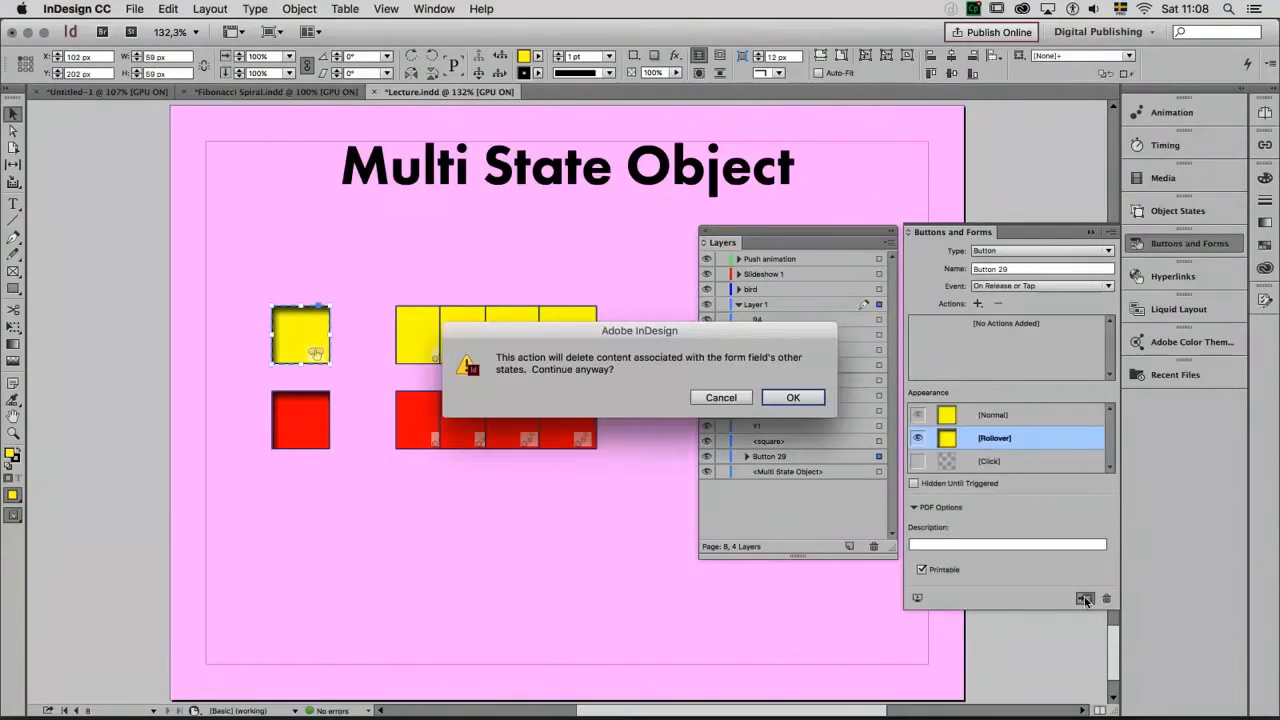
pyautogui.click(797, 397)
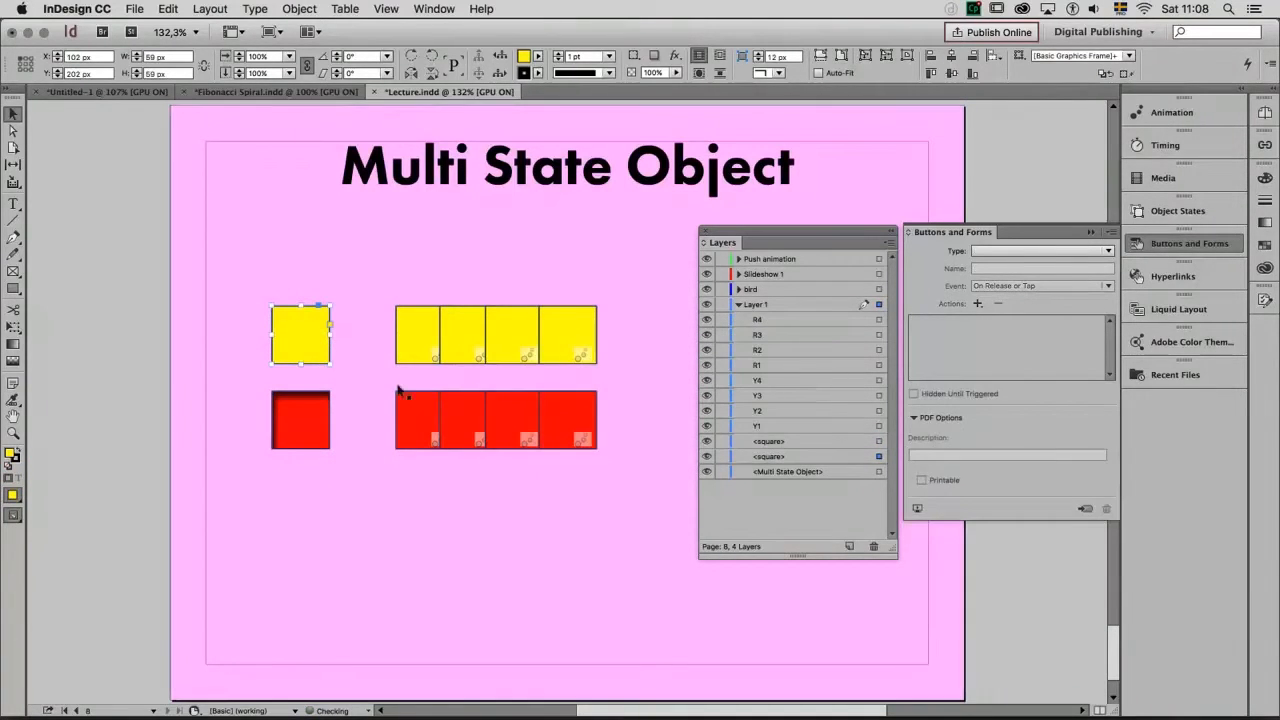
# Lock the pink background frame and remove the animation from the four yellow and four red squares in the overlapping rows
pyautogui.rightClick(310, 218)
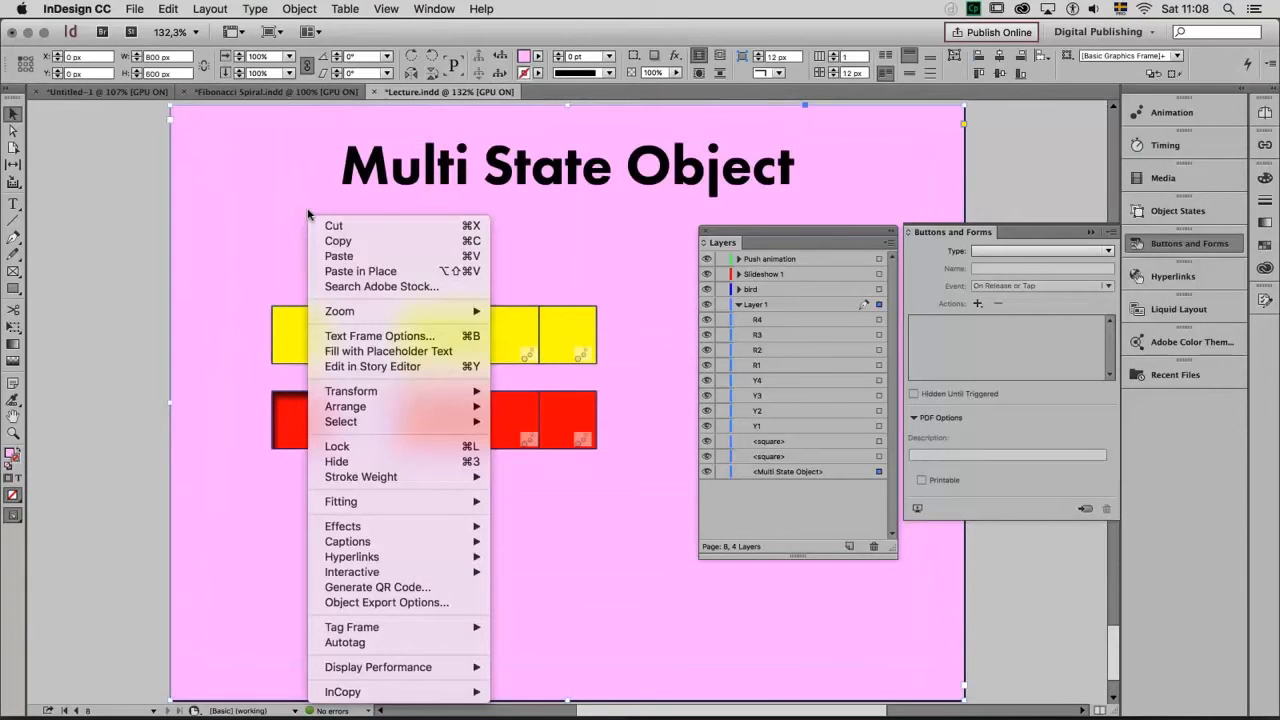
pyautogui.click(414, 446)
pyautogui.click(568, 348)
pyautogui.moveTo(626, 271); pyautogui.dragTo(401, 493)
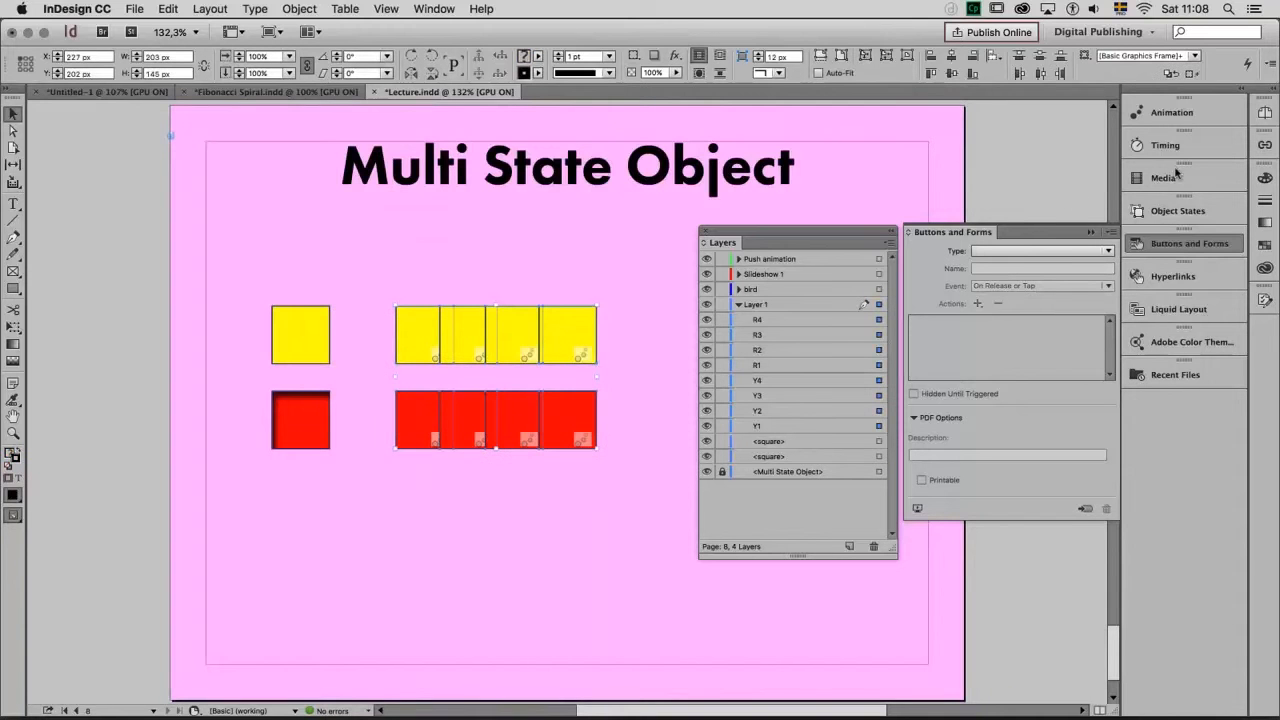
pyautogui.click(1196, 112)
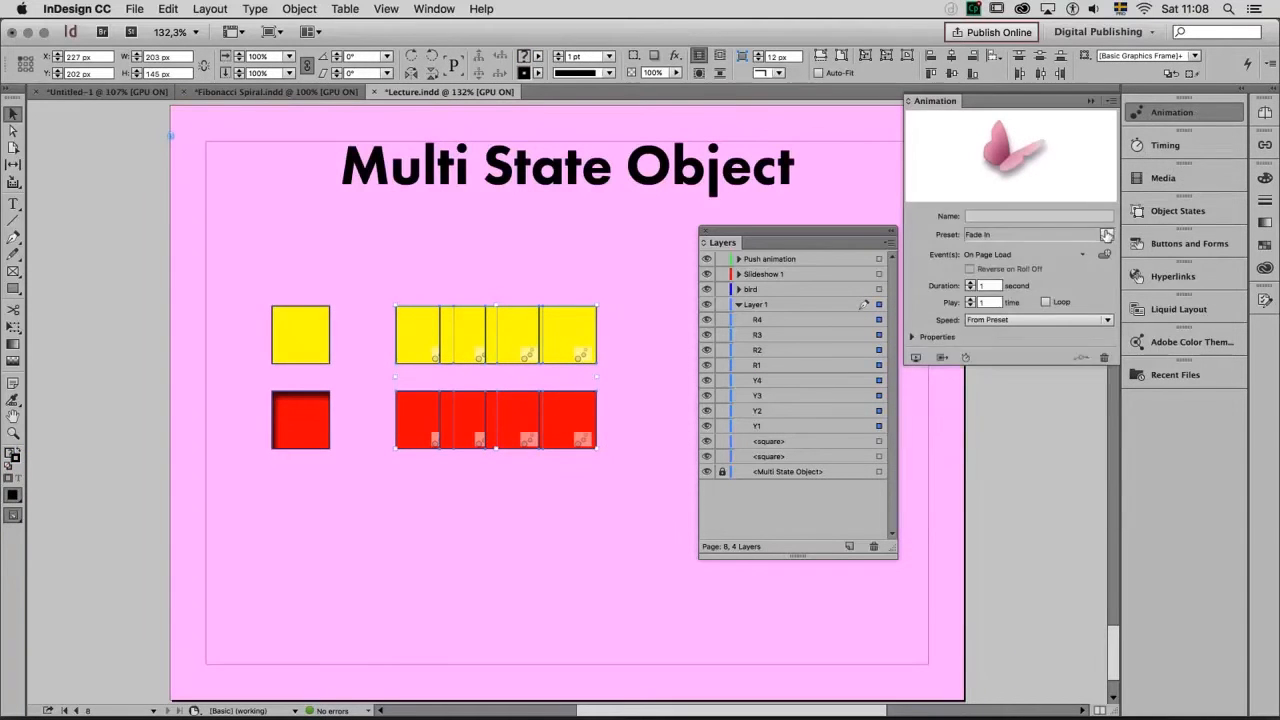
pyautogui.click(1107, 235)
pyautogui.click(1062, 210)
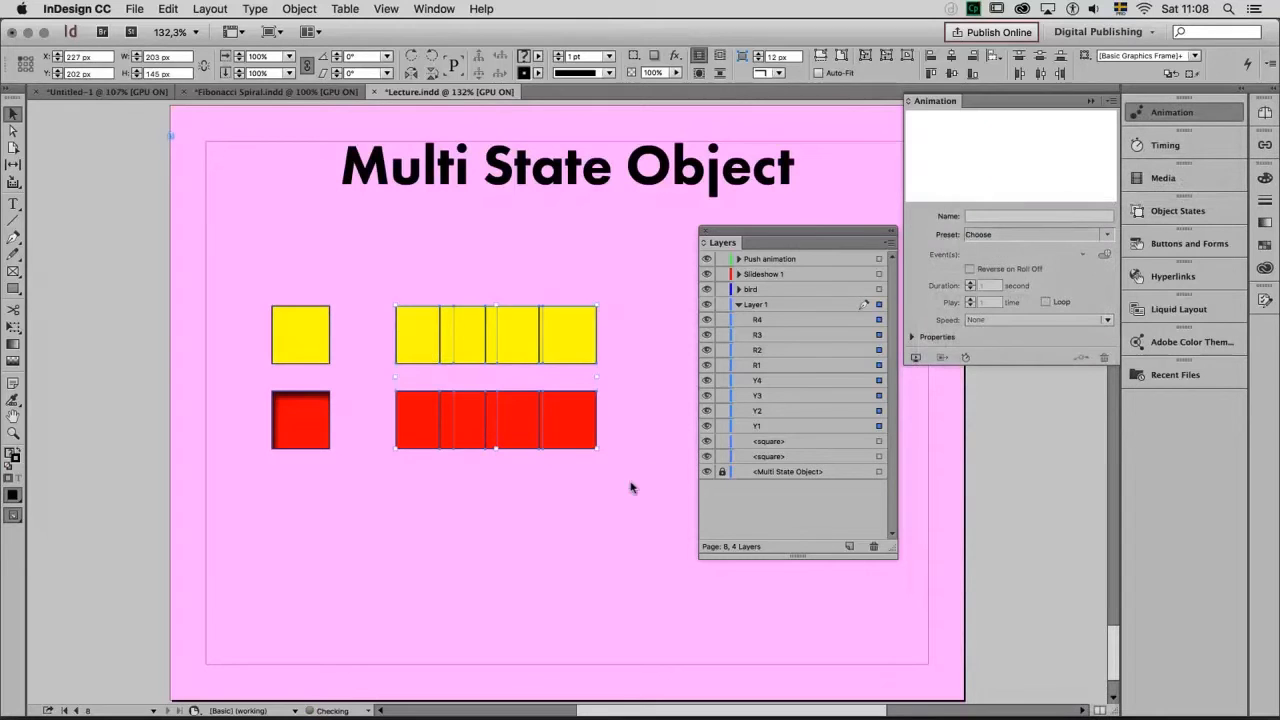
# Examine how the individual yellow squares are named and ordered in Layer 1, from Y1 to Y4
pyautogui.click(683, 418)
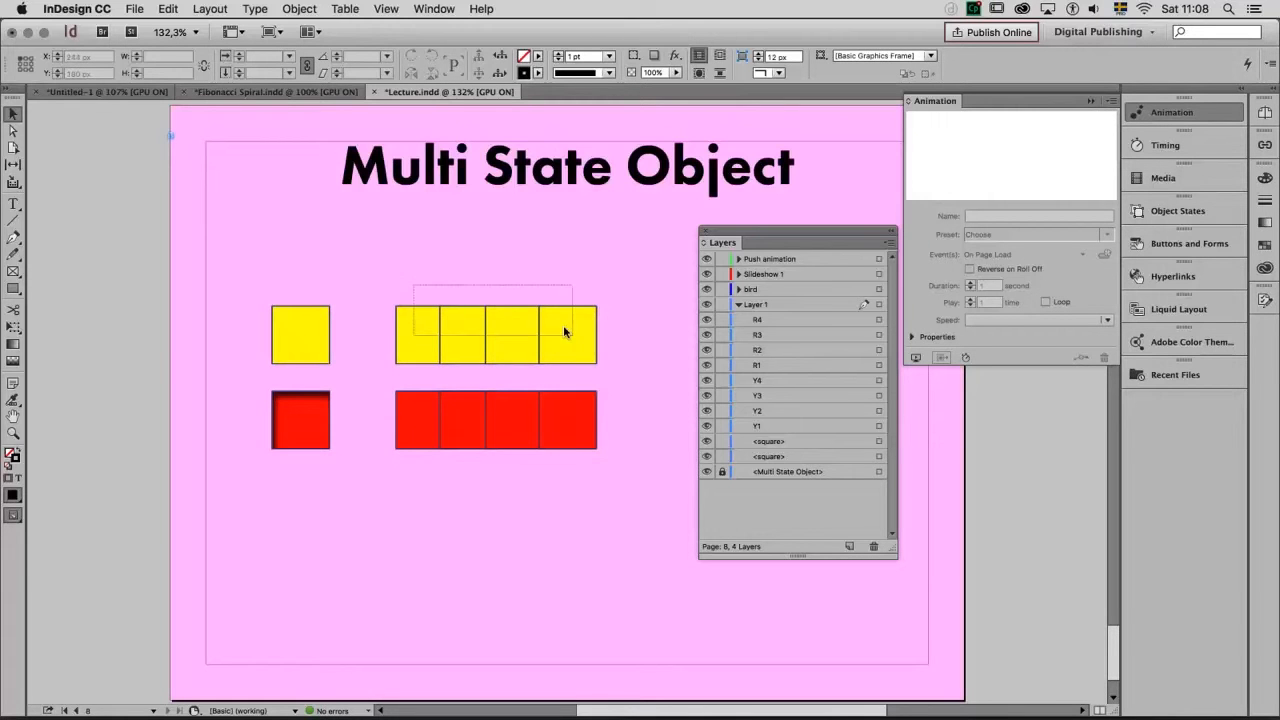
pyautogui.click(468, 345)
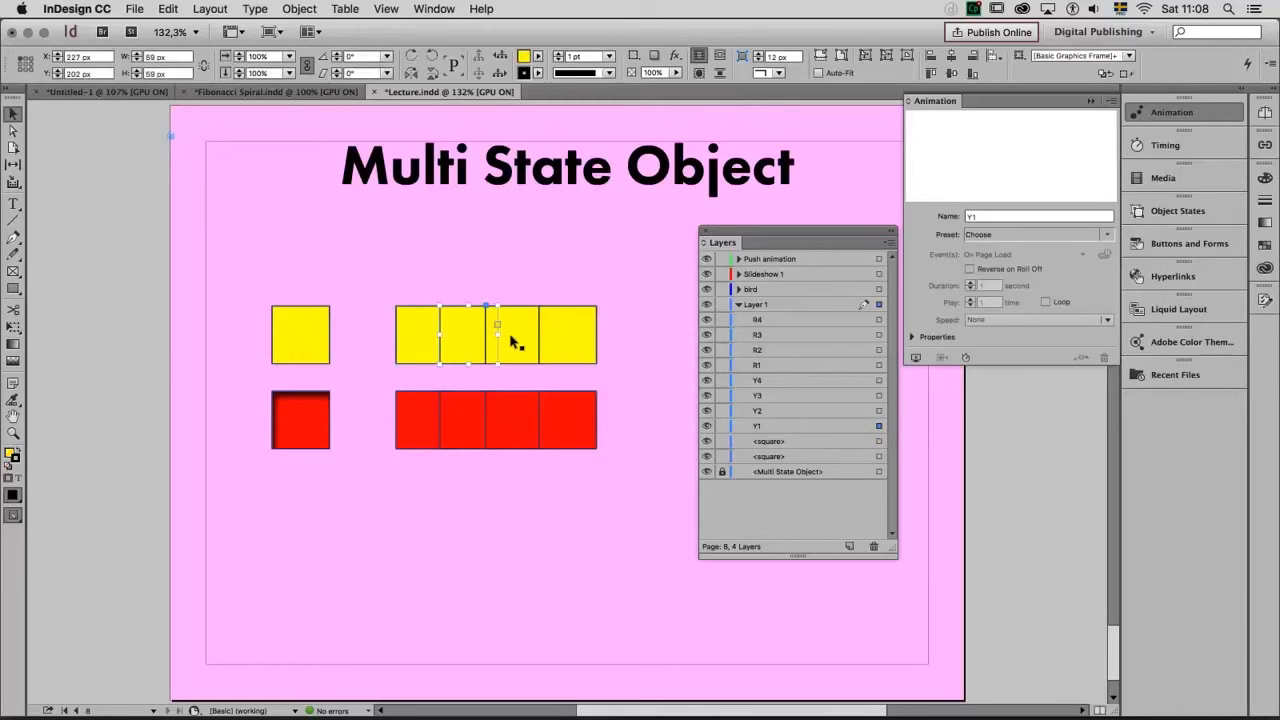
pyautogui.click(571, 346)
pyautogui.click(766, 428)
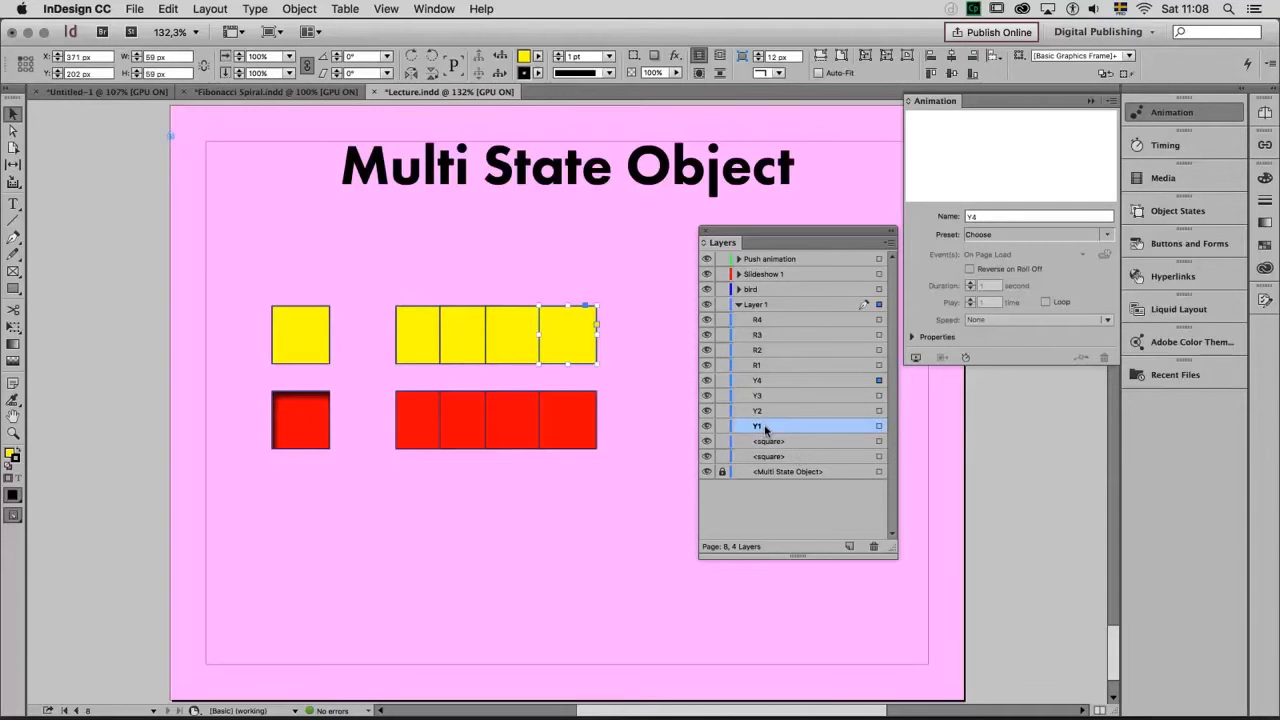
pyautogui.click(771, 380)
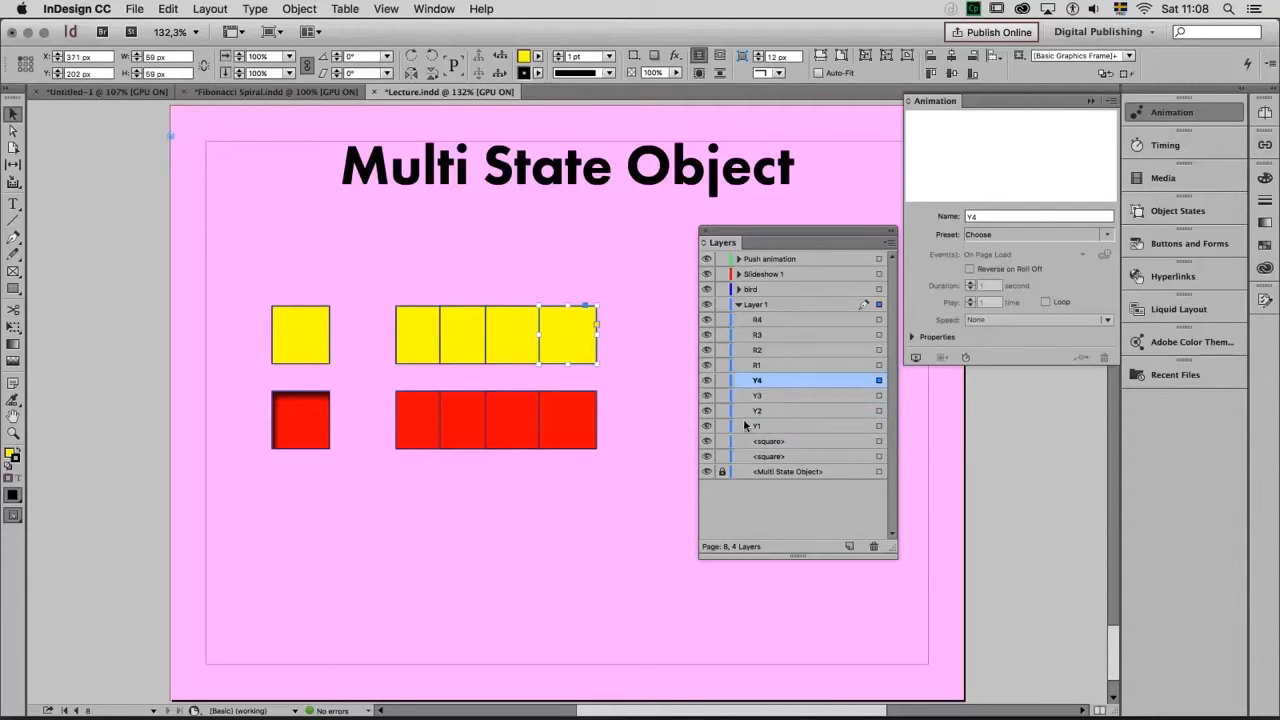
pyautogui.moveTo(706, 320)
pyautogui.mouseDown()
pyautogui.moveTo(706, 374)
pyautogui.moveTo(708, 319)
pyautogui.mouseUp()
# Apply the Fade In animation preset to the four red squares R1–R4 and the four yellow squares Y1–Y4
pyautogui.moveTo(621, 468); pyautogui.dragTo(428, 412)
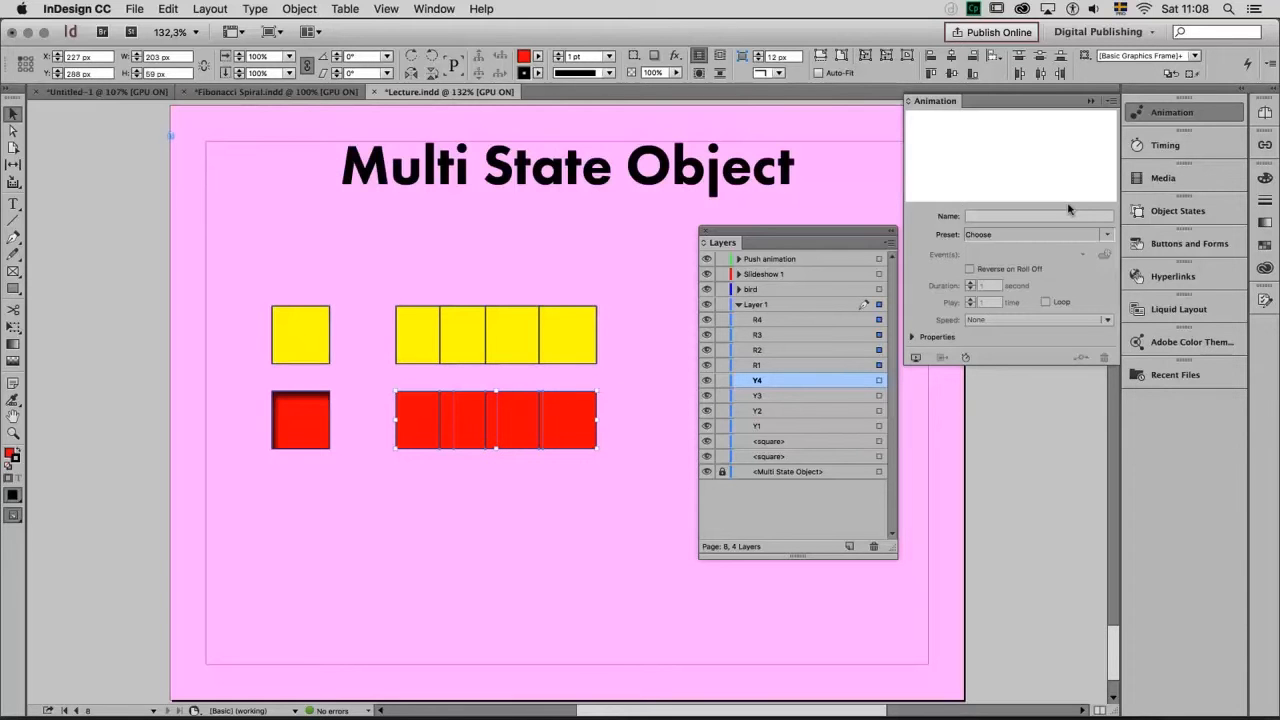
pyautogui.click(1110, 236)
pyautogui.click(1078, 266)
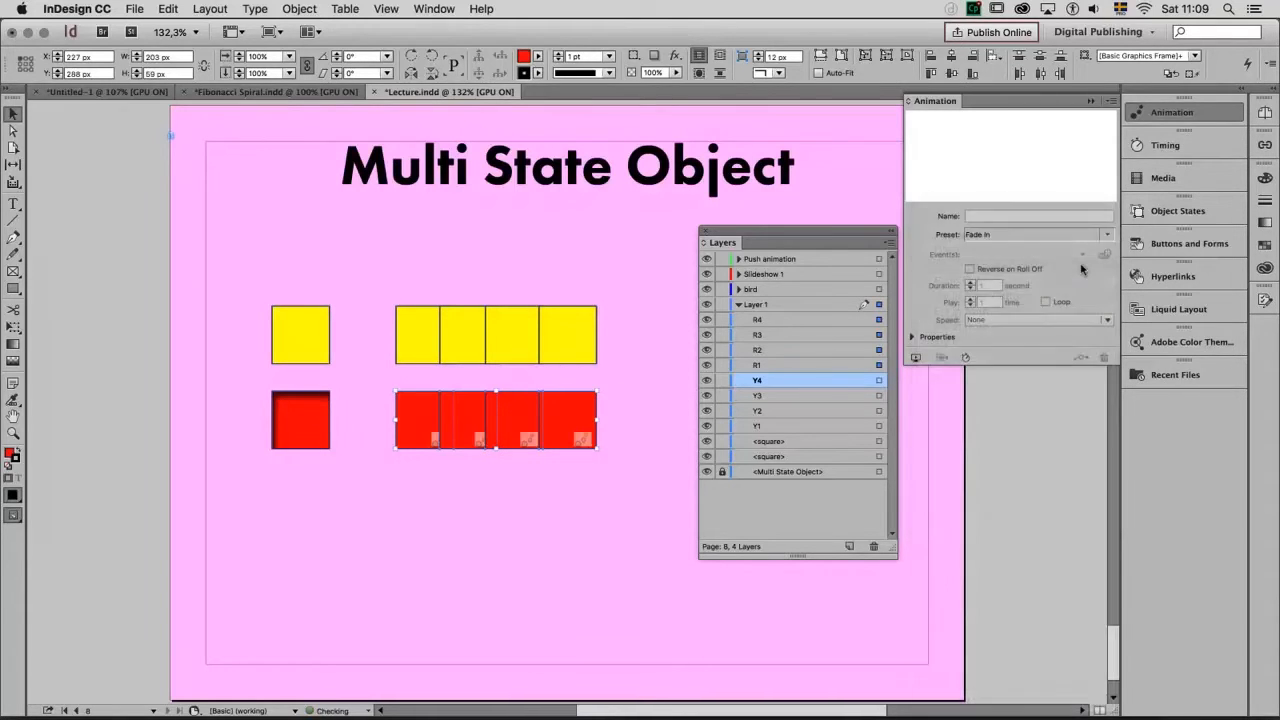
pyautogui.moveTo(423, 286); pyautogui.dragTo(525, 345)
pyautogui.click(1107, 236)
pyautogui.click(1050, 268)
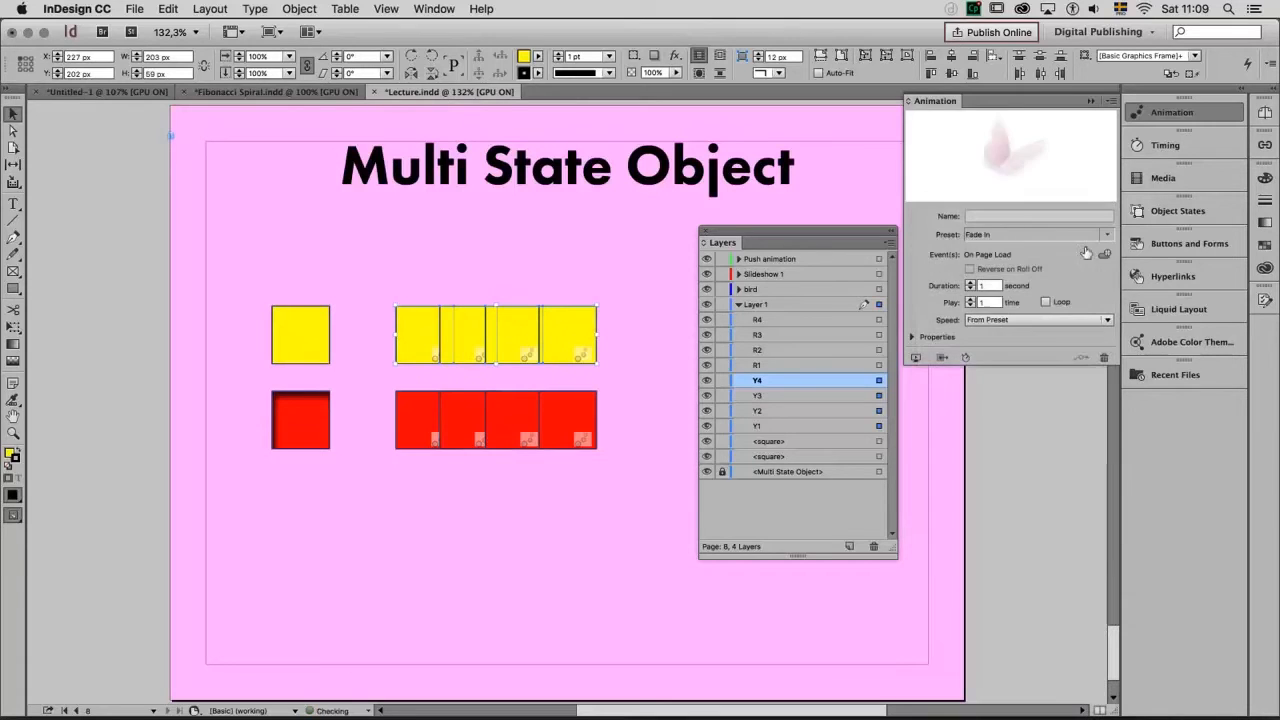
# Check the On Page Load timing order of the animated squares, preview the page, and close the preview
pyautogui.click(1187, 146)
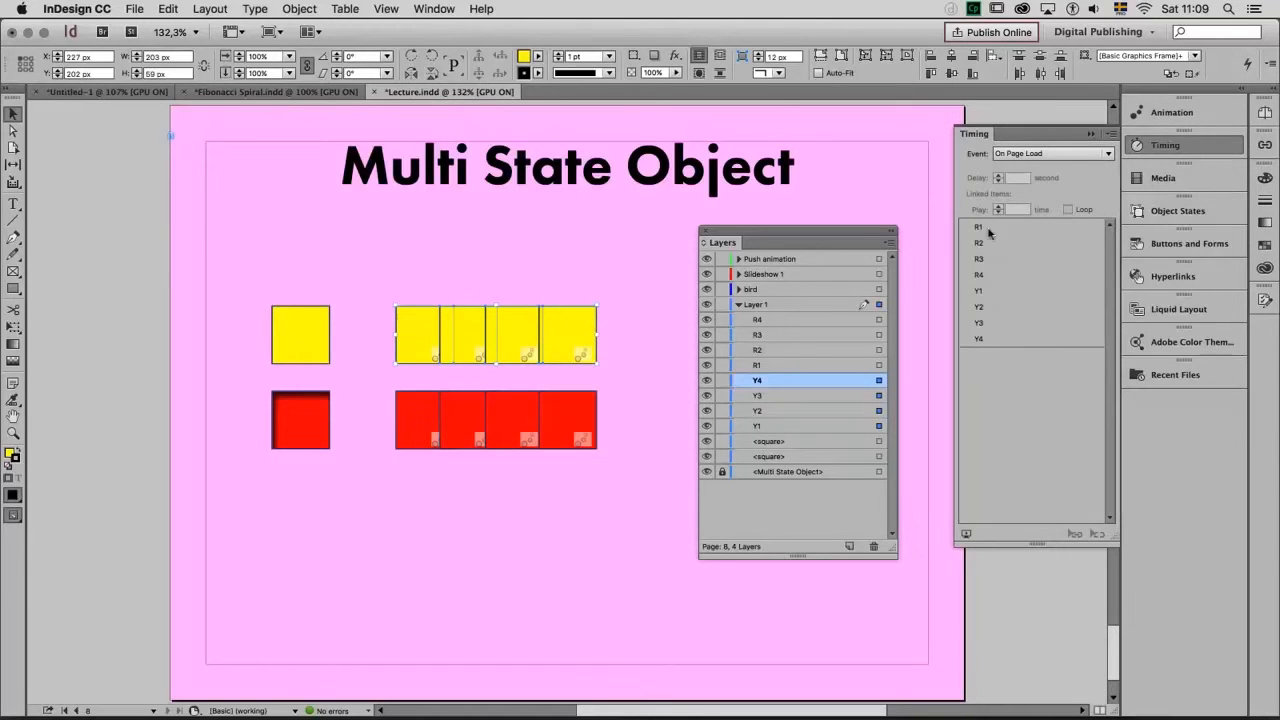
pyautogui.click(966, 535)
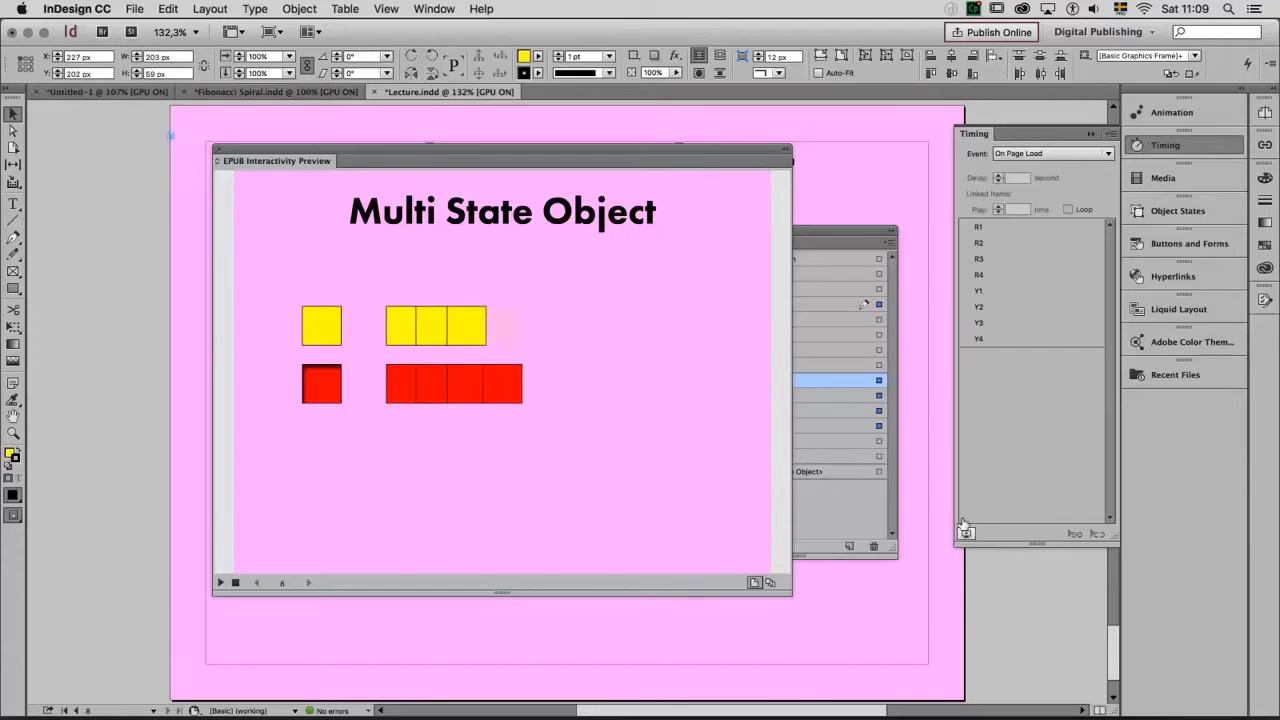
pyautogui.click(221, 151)
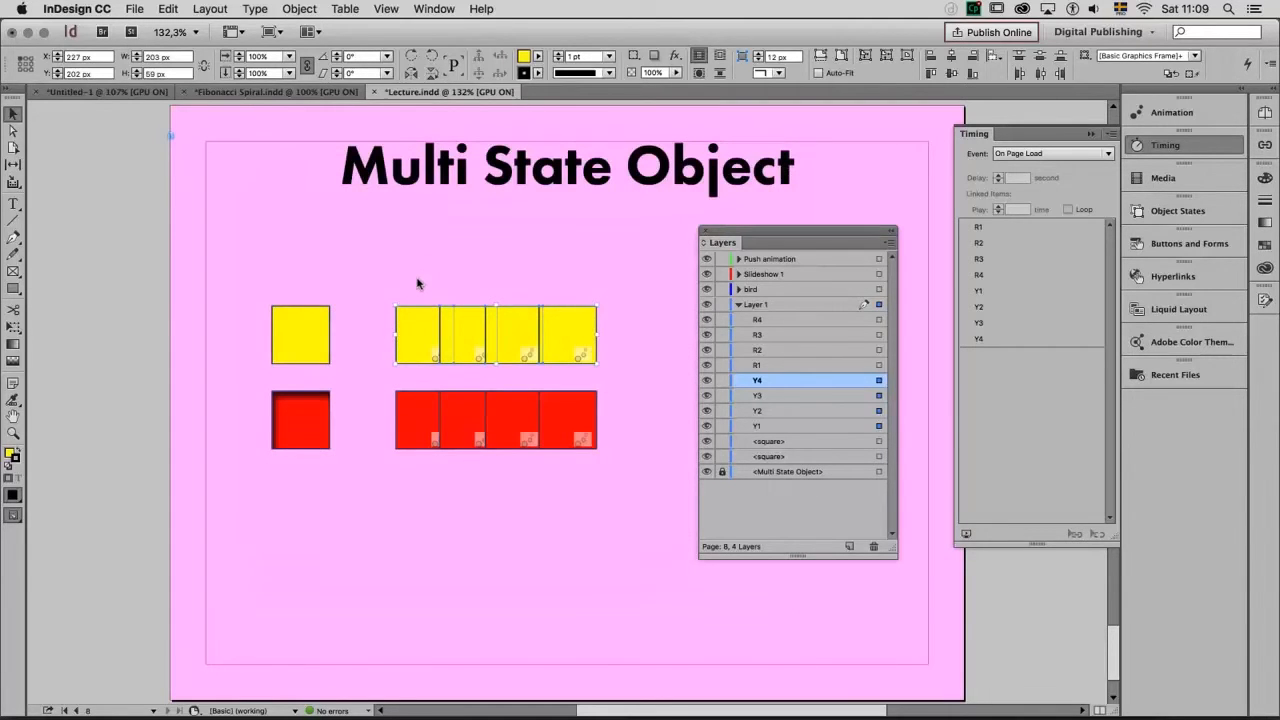
# Group the four animated yellow squares together, and group the four animated red squares separately
pyautogui.moveTo(408, 272); pyautogui.dragTo(593, 352)
pyautogui.press('super+g')
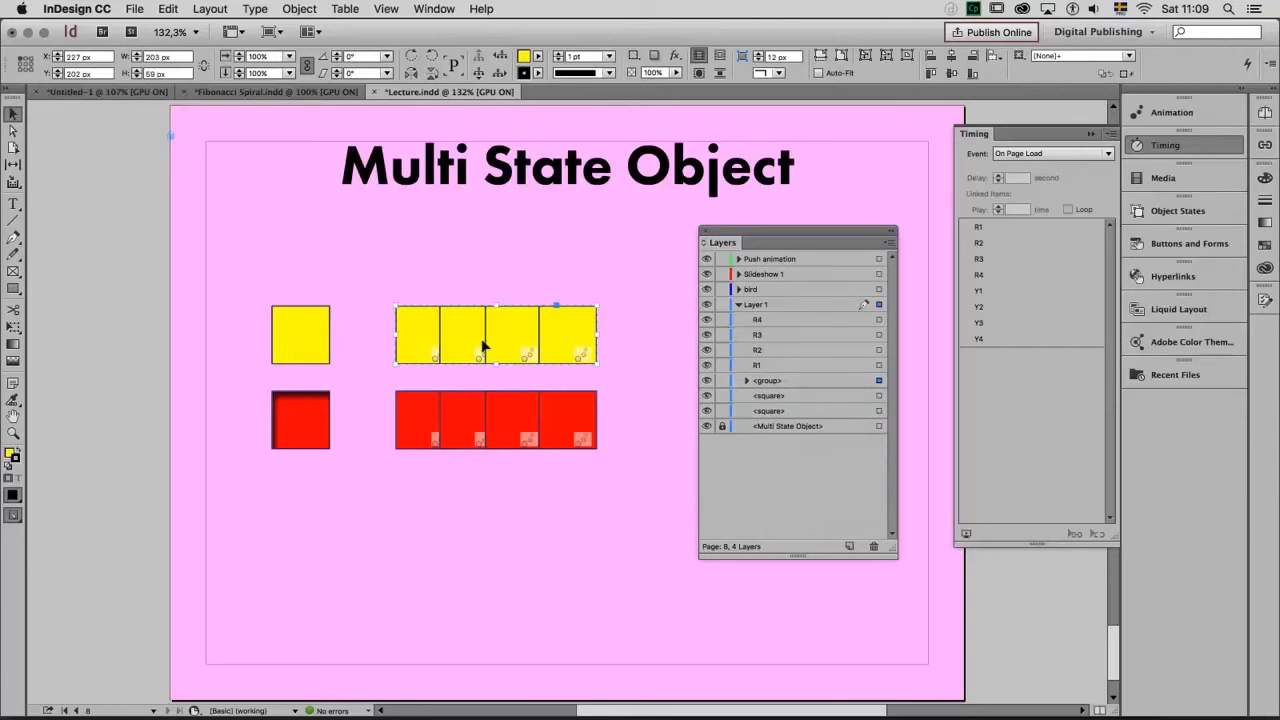
pyautogui.moveTo(423, 475); pyautogui.dragTo(569, 392)
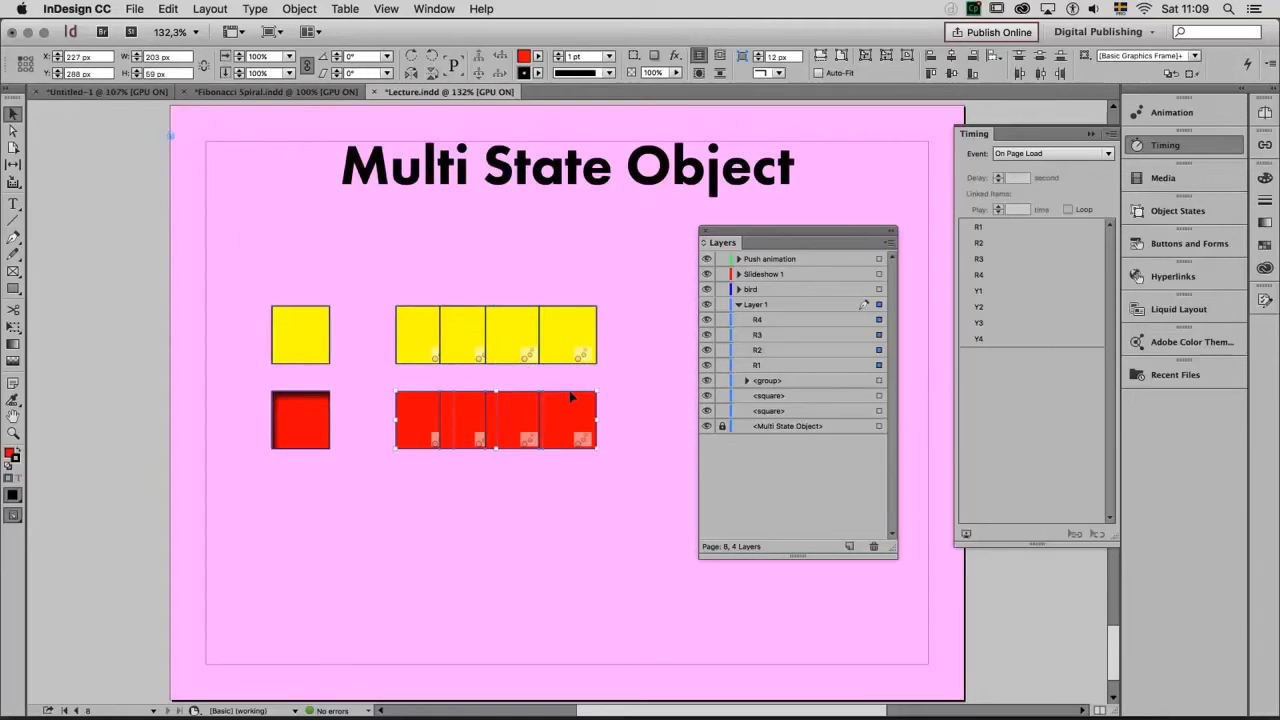
pyautogui.press('super+g')
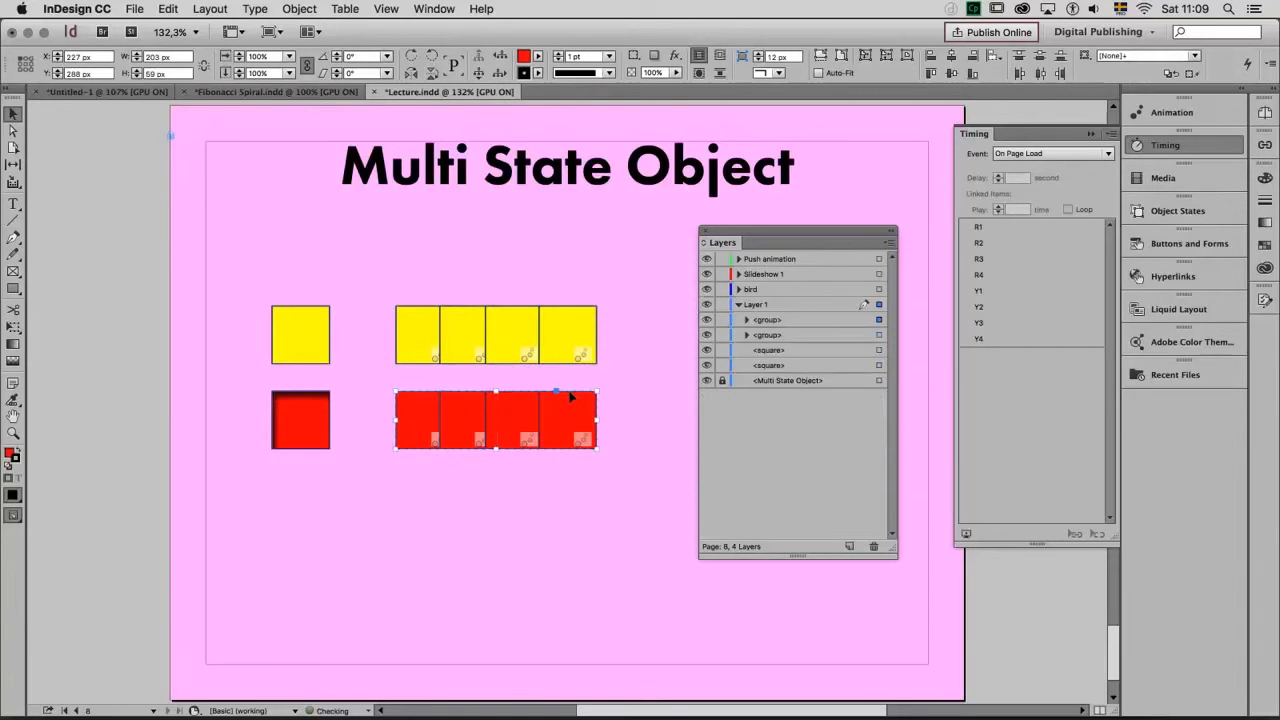
# Rename the group of red squares in Layer 1 as "Red animation" and select the yellow group
pyautogui.click(760, 320)
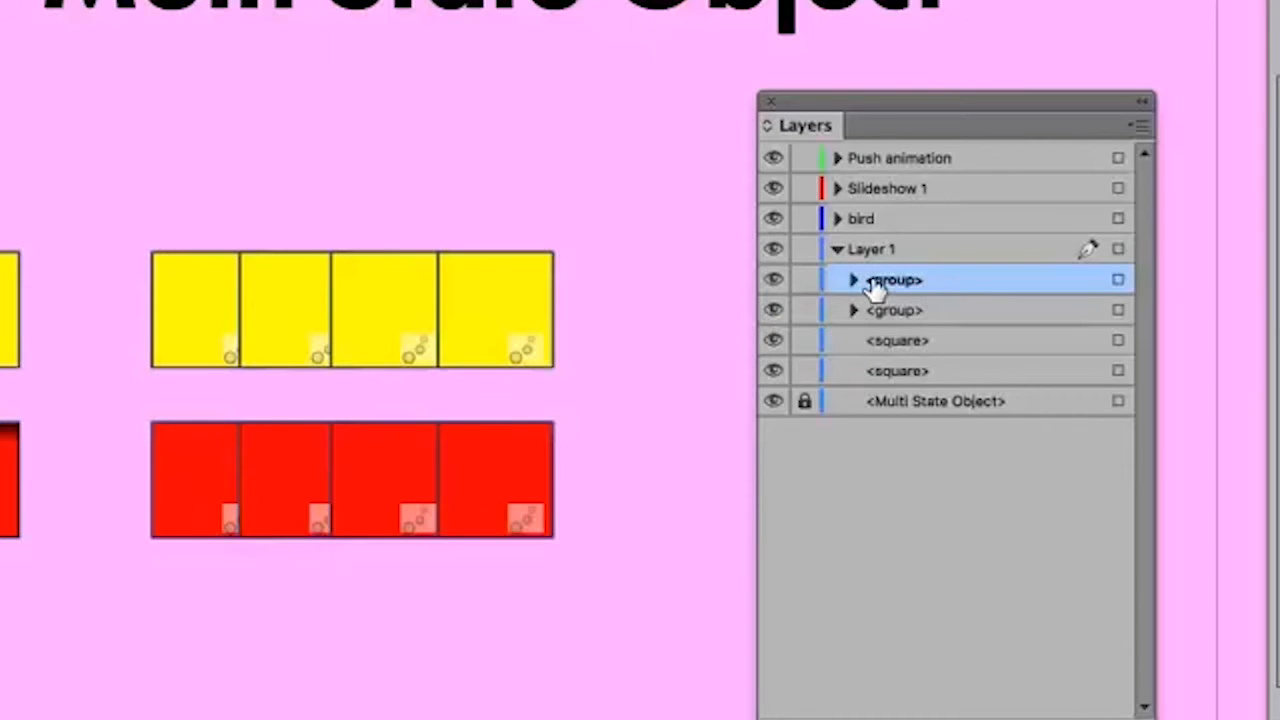
pyautogui.doubleClick(875, 283)
pyautogui.write('Red animation')
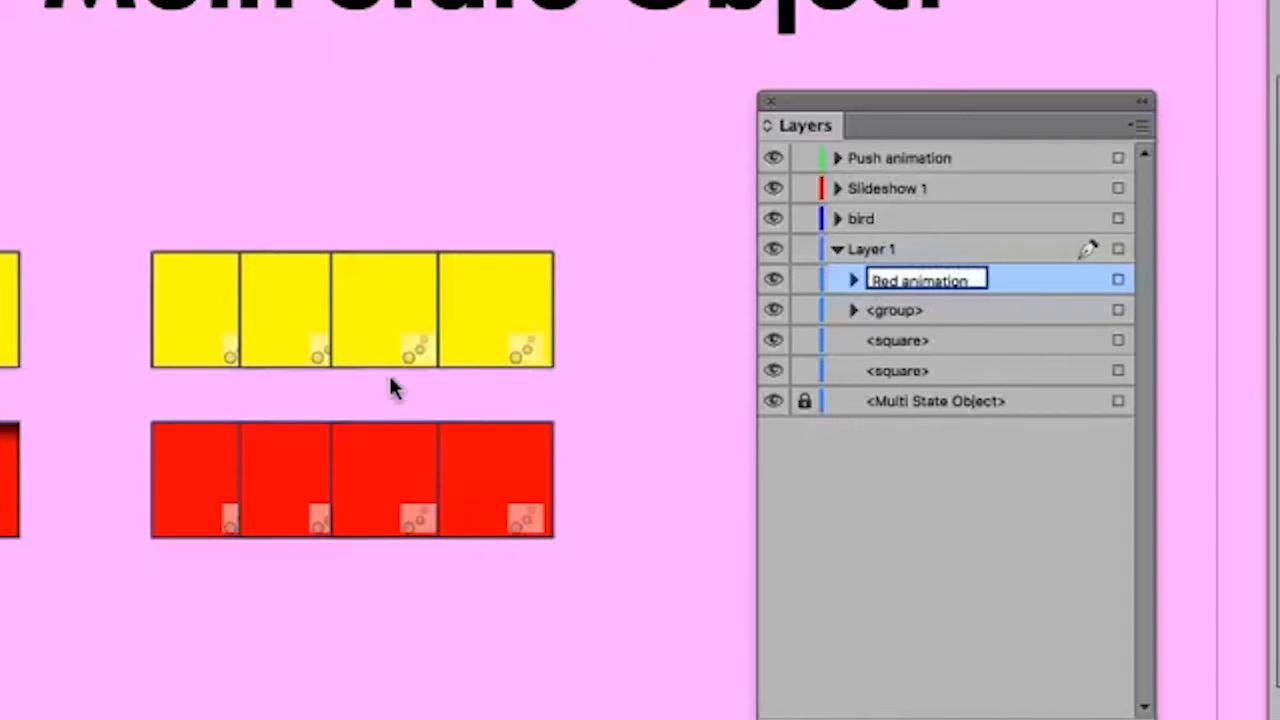
pyautogui.click(400, 320)
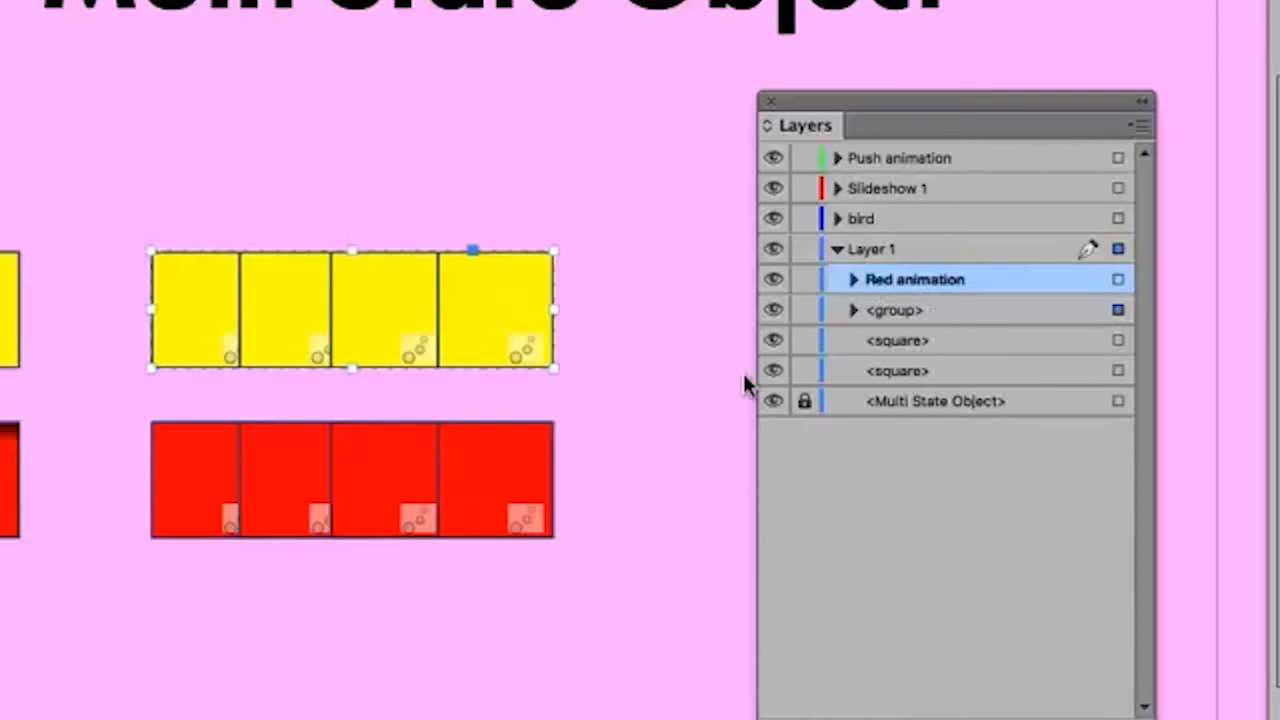
# Rename the group of yellow squares in Layer 1 as "Yellow animation" and deselect it
pyautogui.click(900, 311)
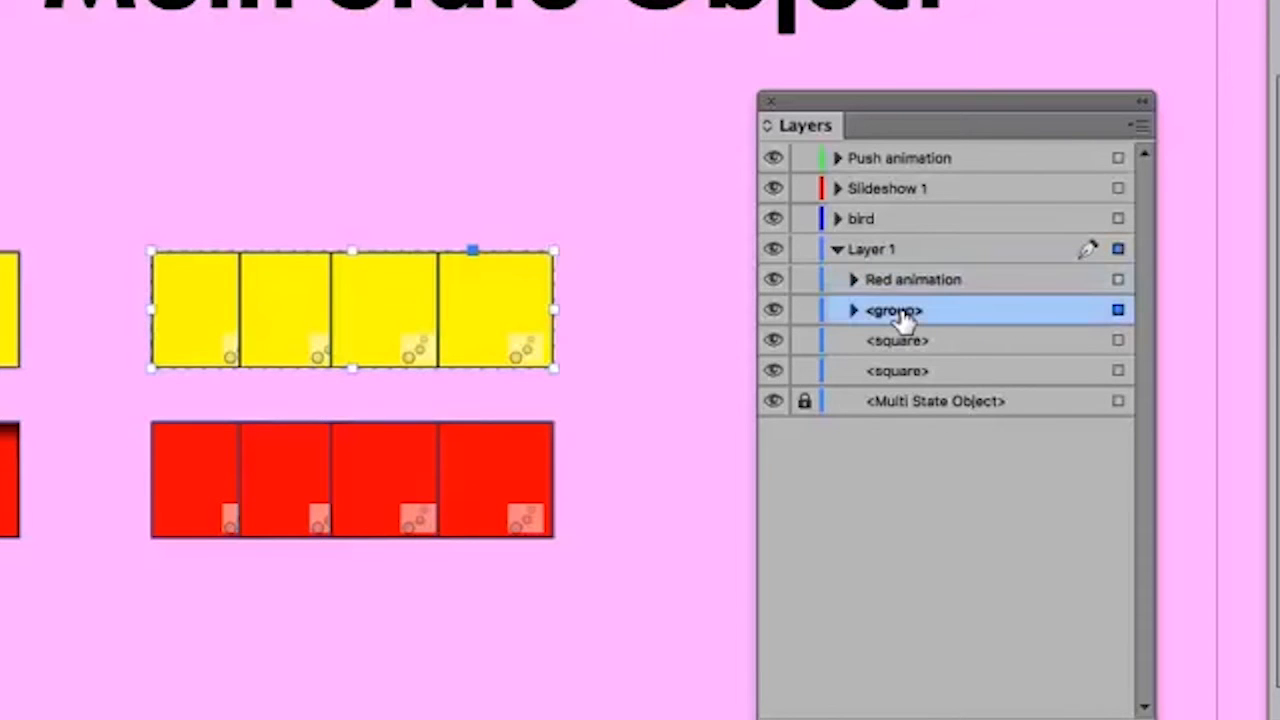
pyautogui.click(903, 314)
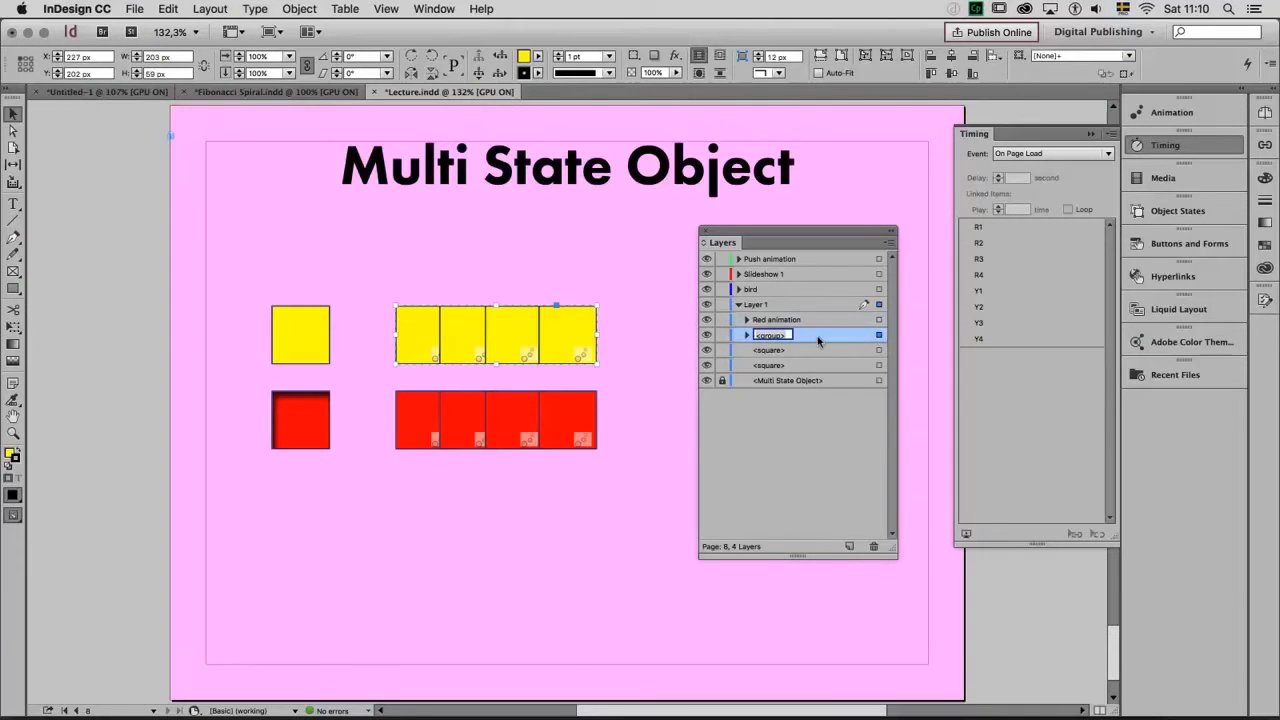
pyautogui.write('Yellow animation')
pyautogui.click(637, 343)
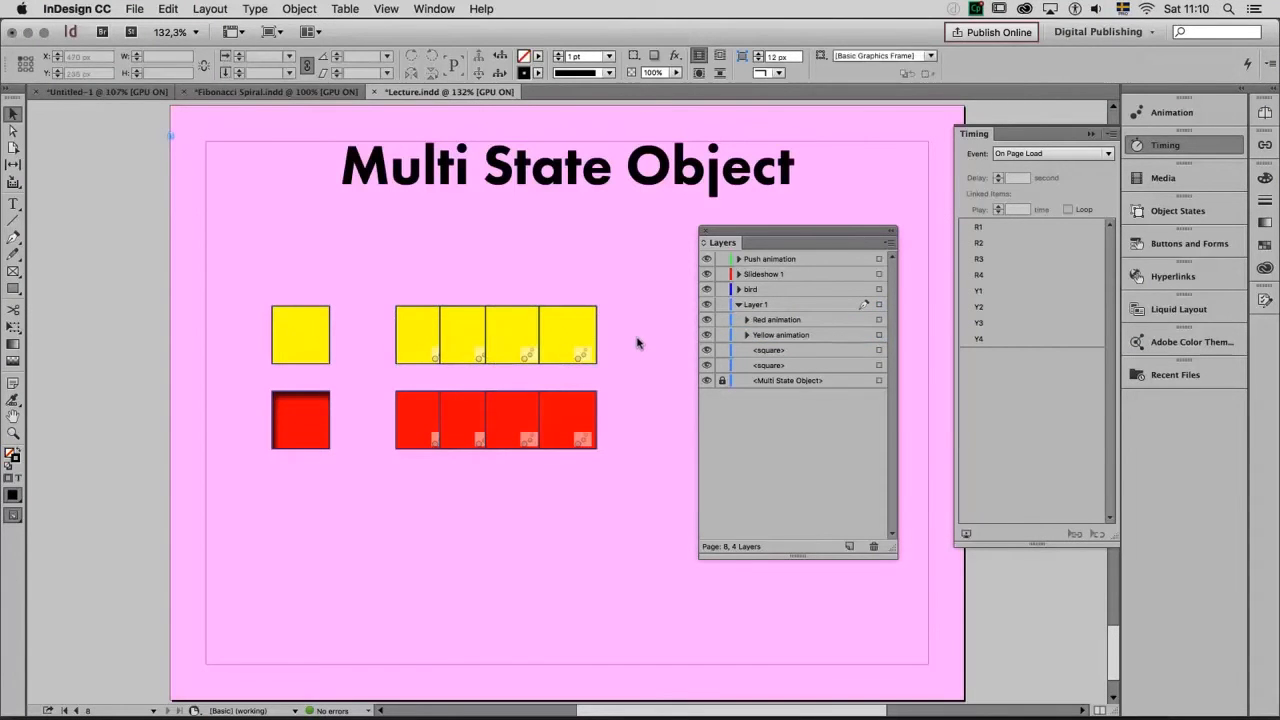
# Select the yellow and red animation groups together and convert them into a multi-state object with one state per group
pyautogui.moveTo(632, 331); pyautogui.dragTo(544, 414)
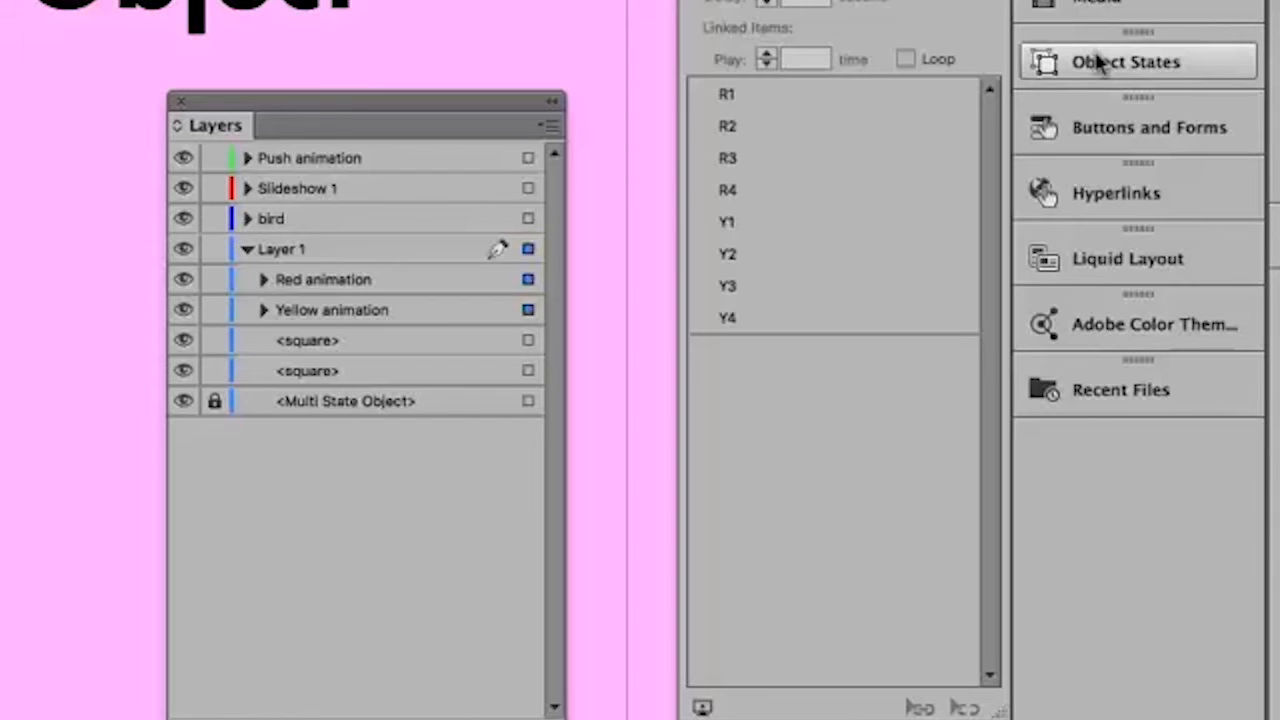
pyautogui.click(1155, 211)
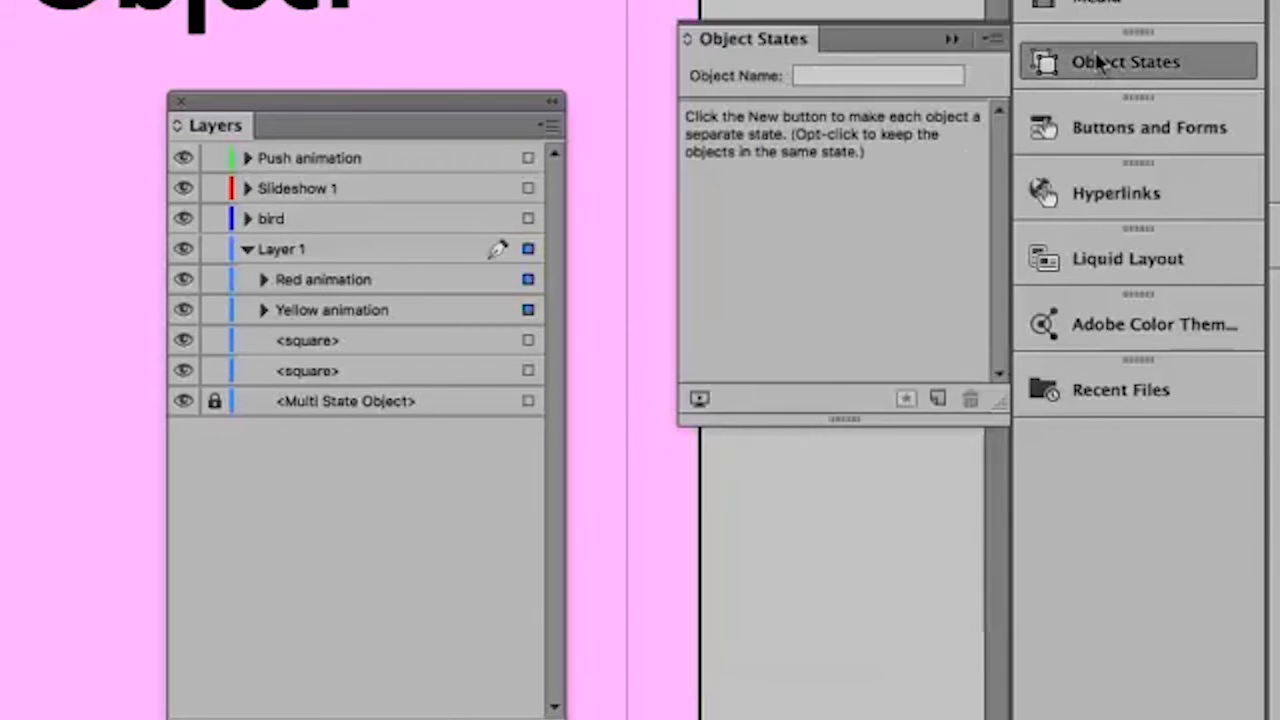
pyautogui.click(934, 397)
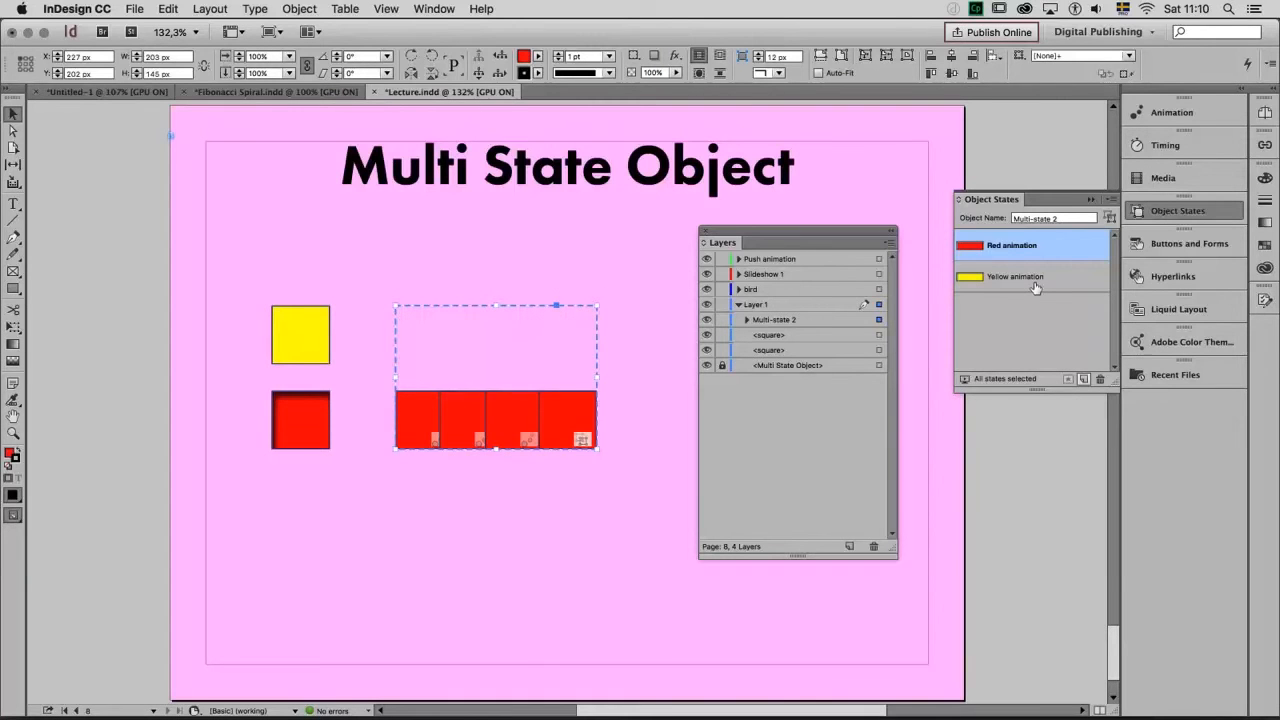
# Check the On State Load timing order in the Red animation and Yellow animation states, and briefly preview the page
pyautogui.click(1166, 142)
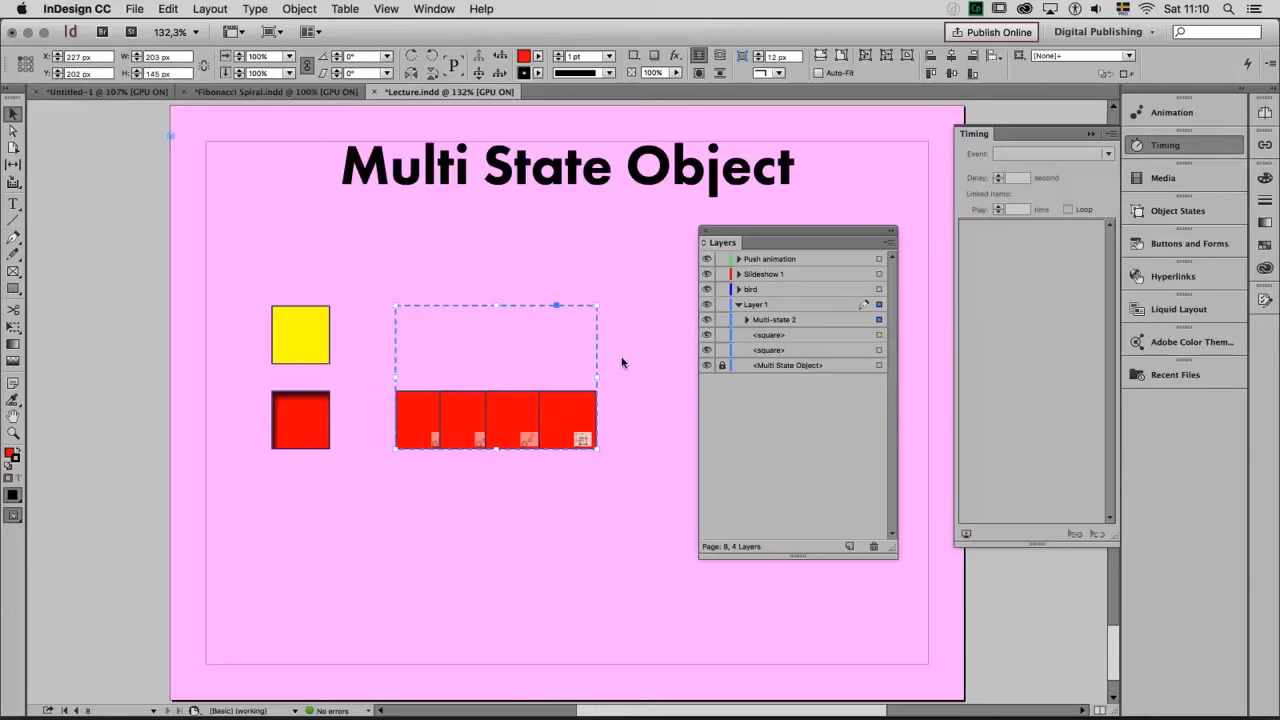
pyautogui.doubleClick(576, 400)
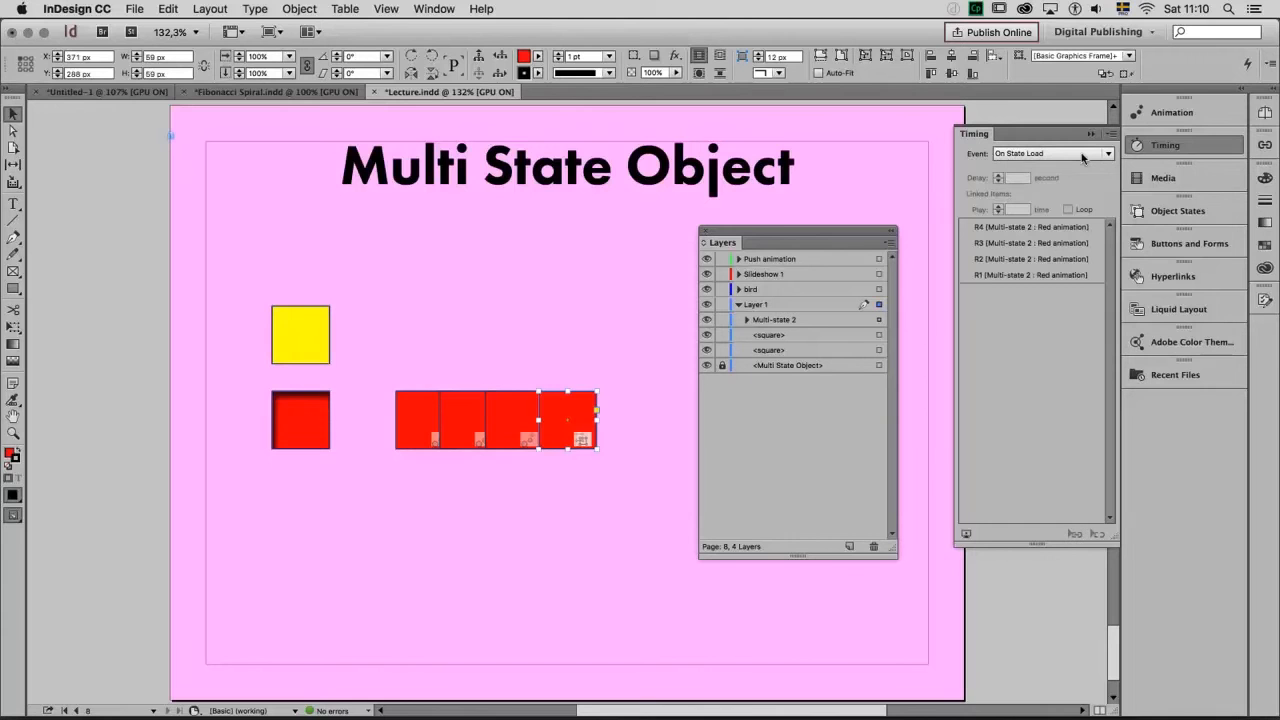
pyautogui.click(1190, 214)
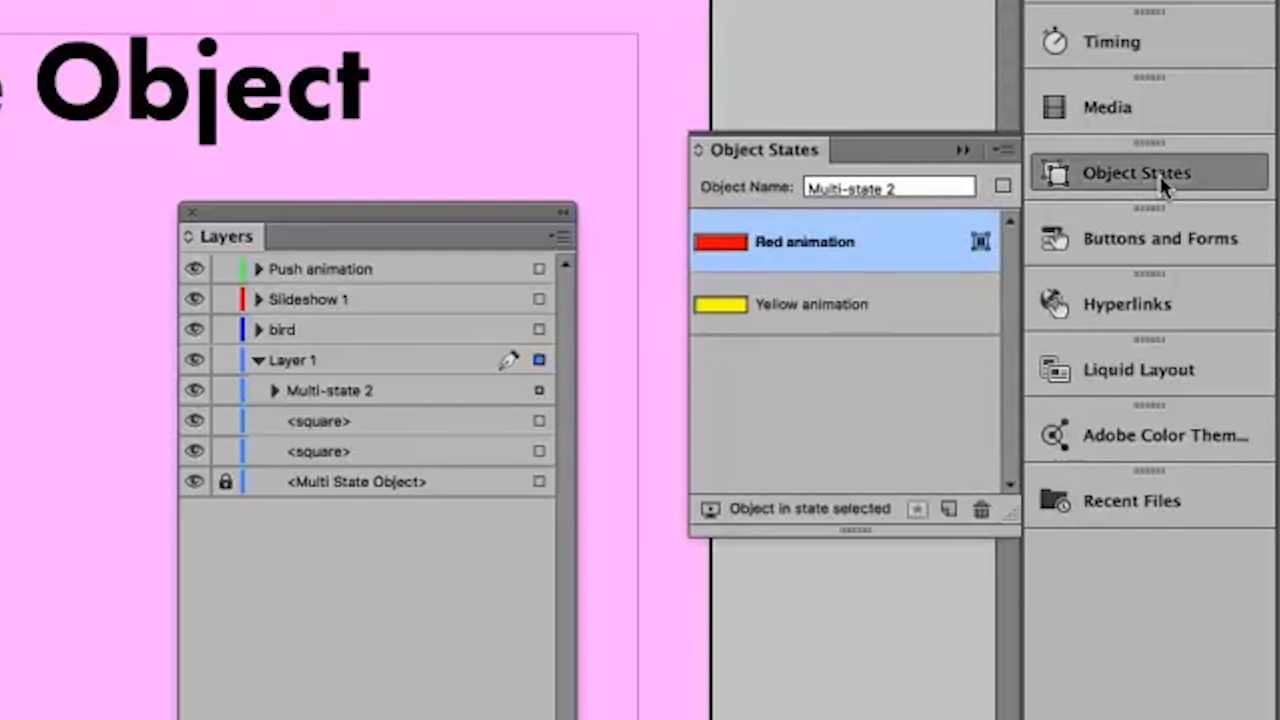
pyautogui.click(966, 318)
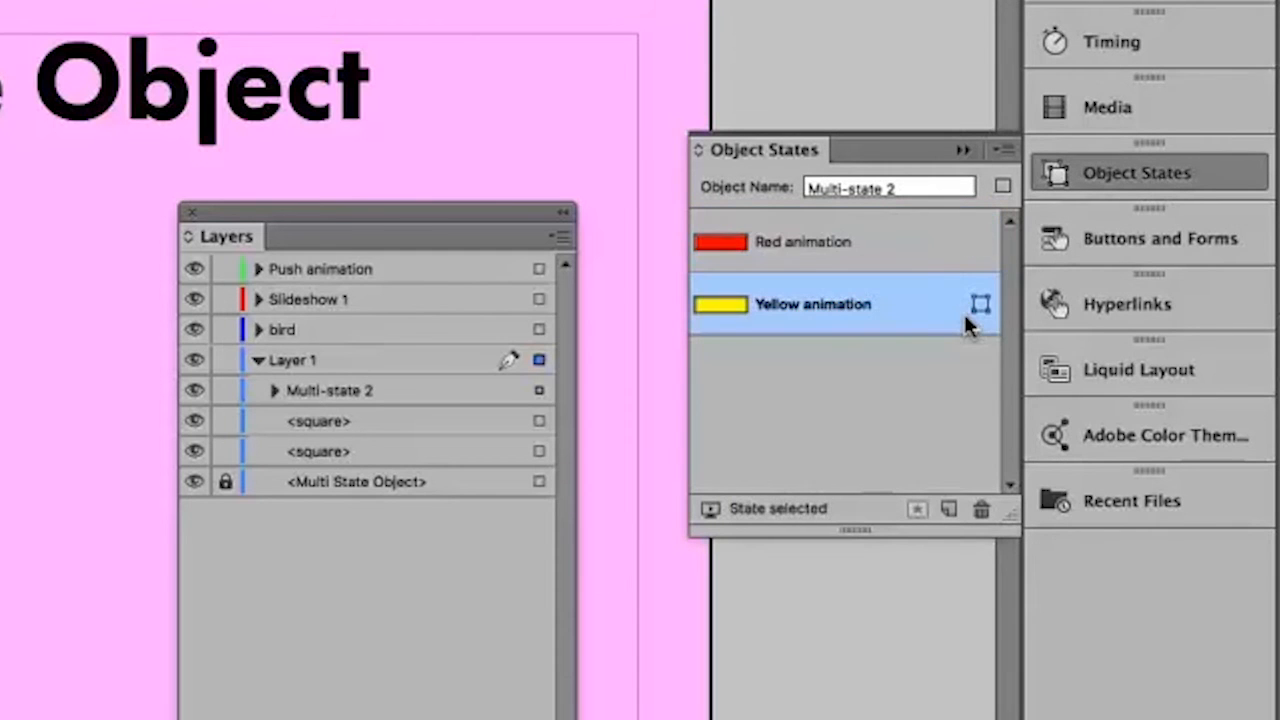
pyautogui.click(1149, 25)
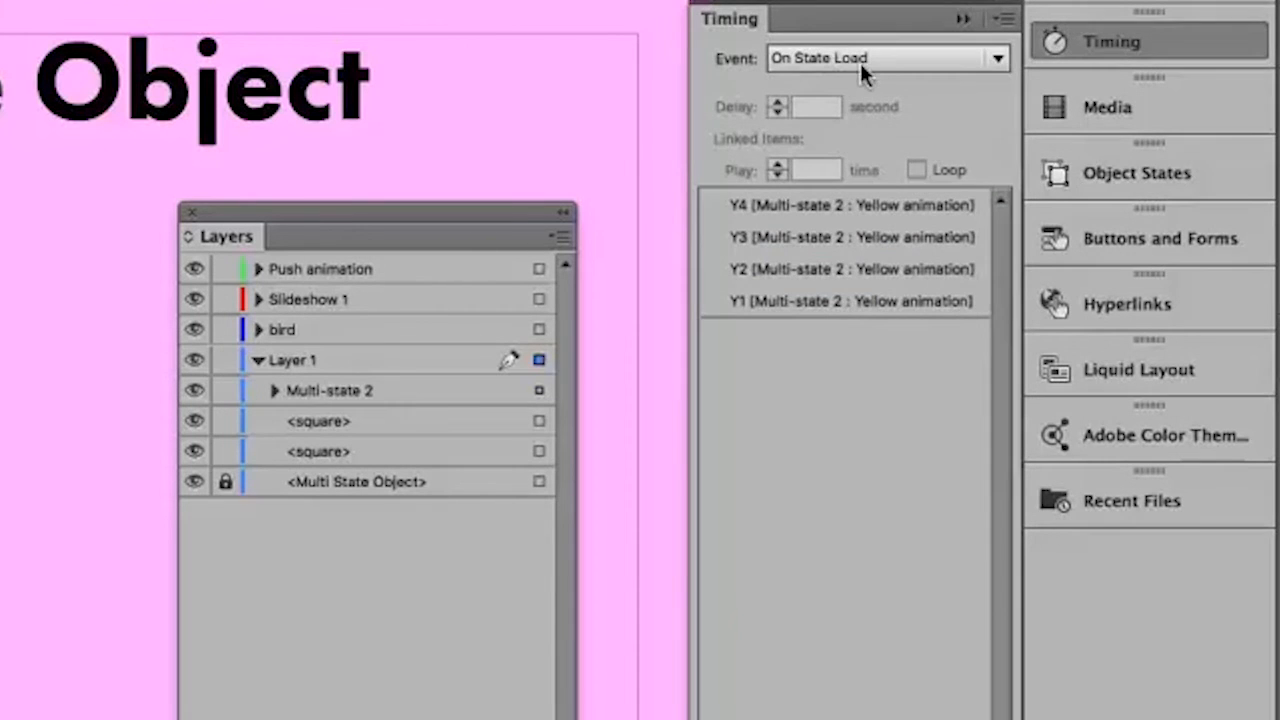
pyautogui.click(1090, 172)
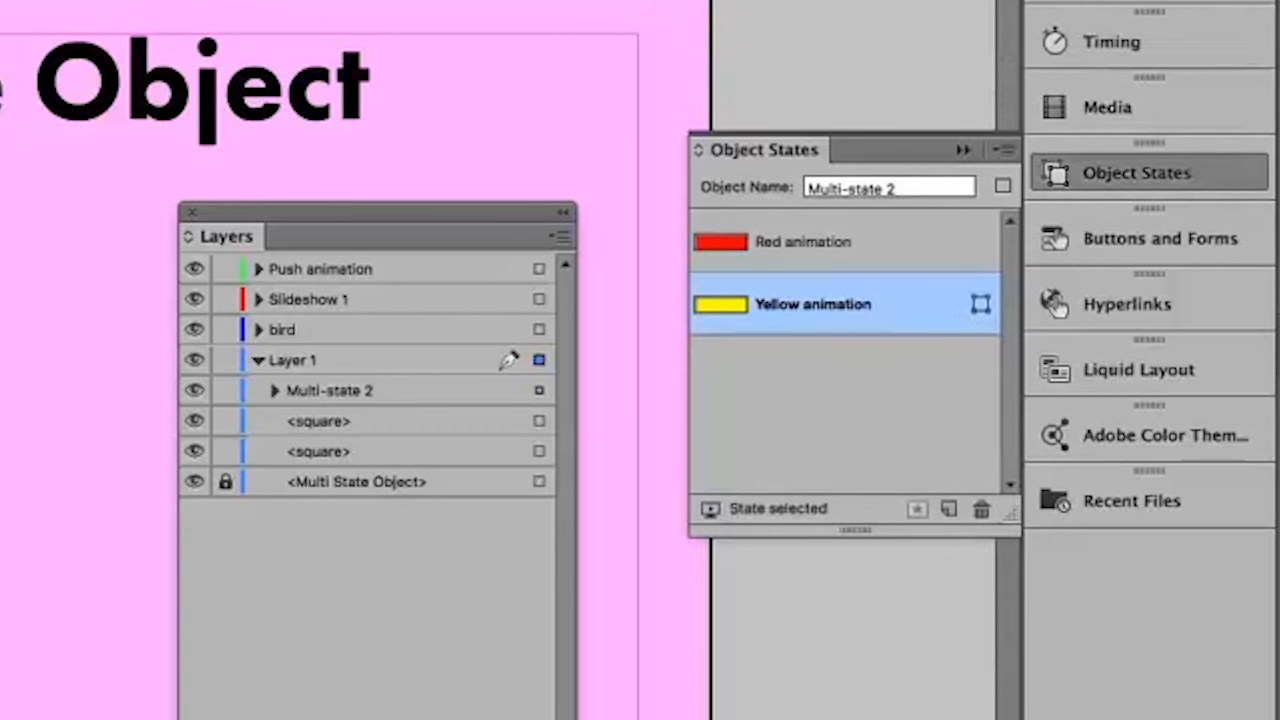
pyautogui.click(1150, 38)
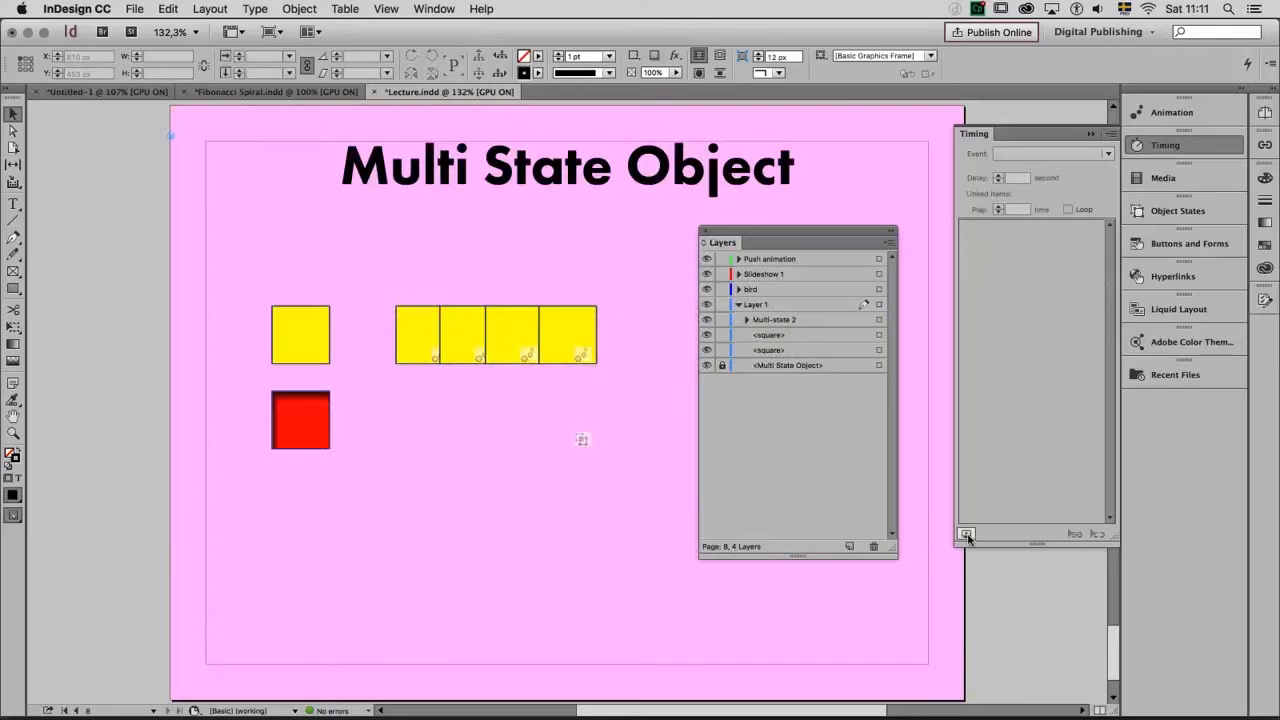
pyautogui.click(966, 534)
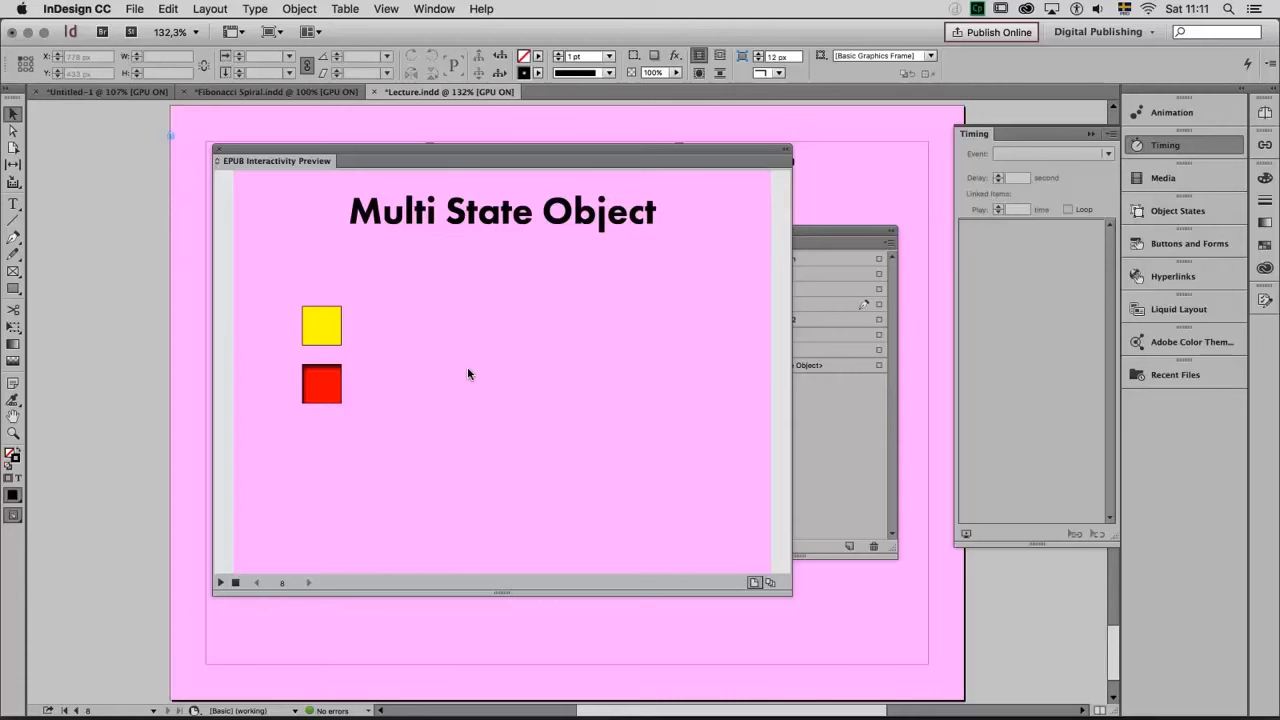
pyautogui.click(218, 149)
# Make the single yellow square a button with a Go To State action targeting the Yellow animation state of Multi-state 2
pyautogui.click(307, 323)
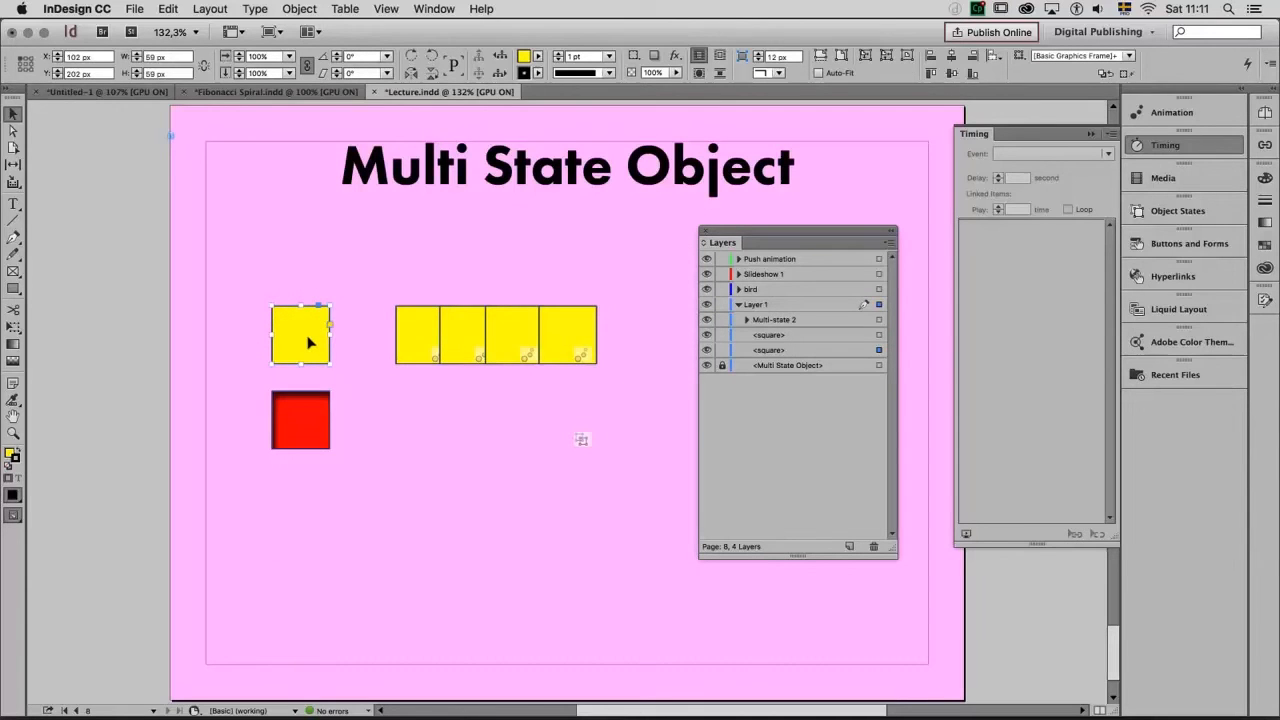
pyautogui.click(1145, 249)
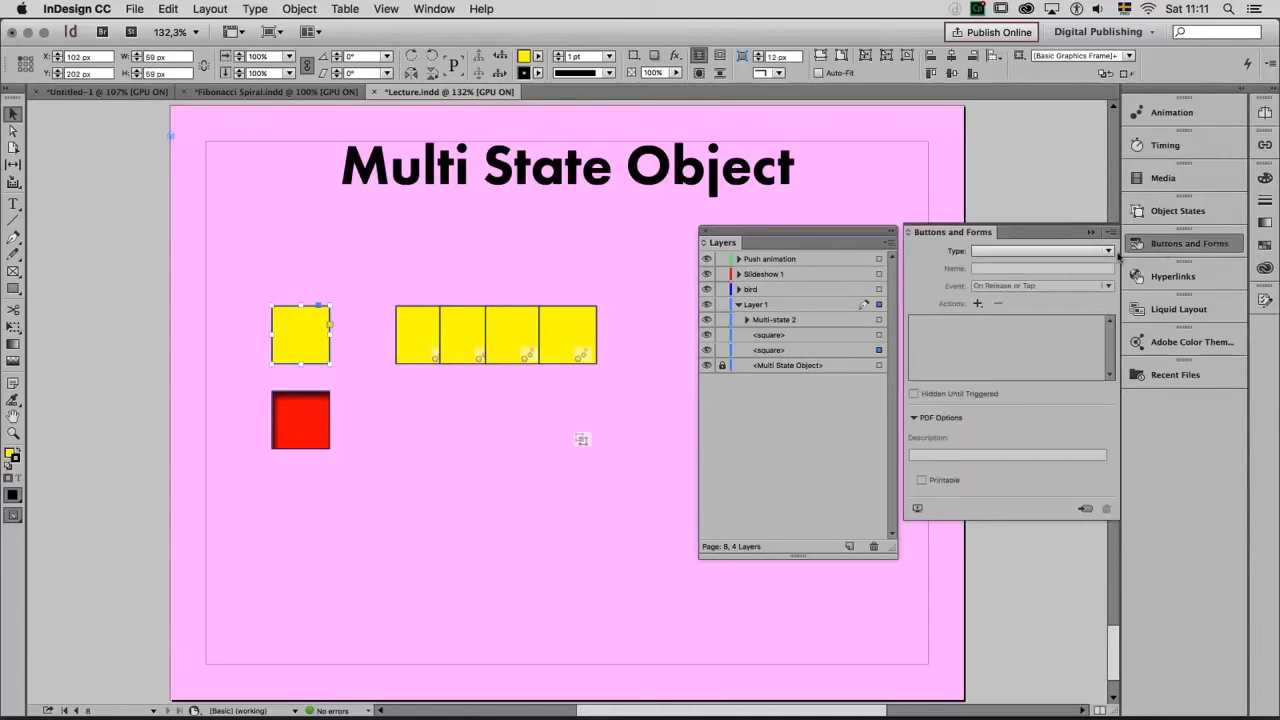
pyautogui.click(978, 304)
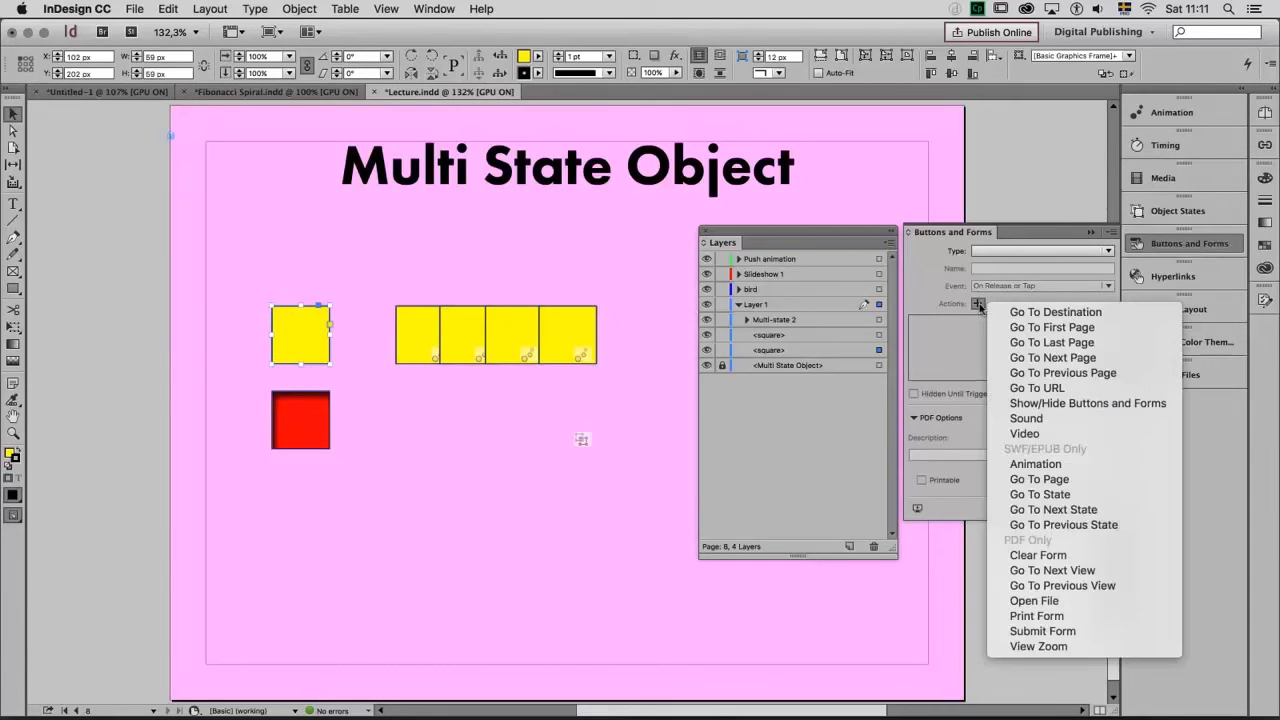
pyautogui.click(1047, 492)
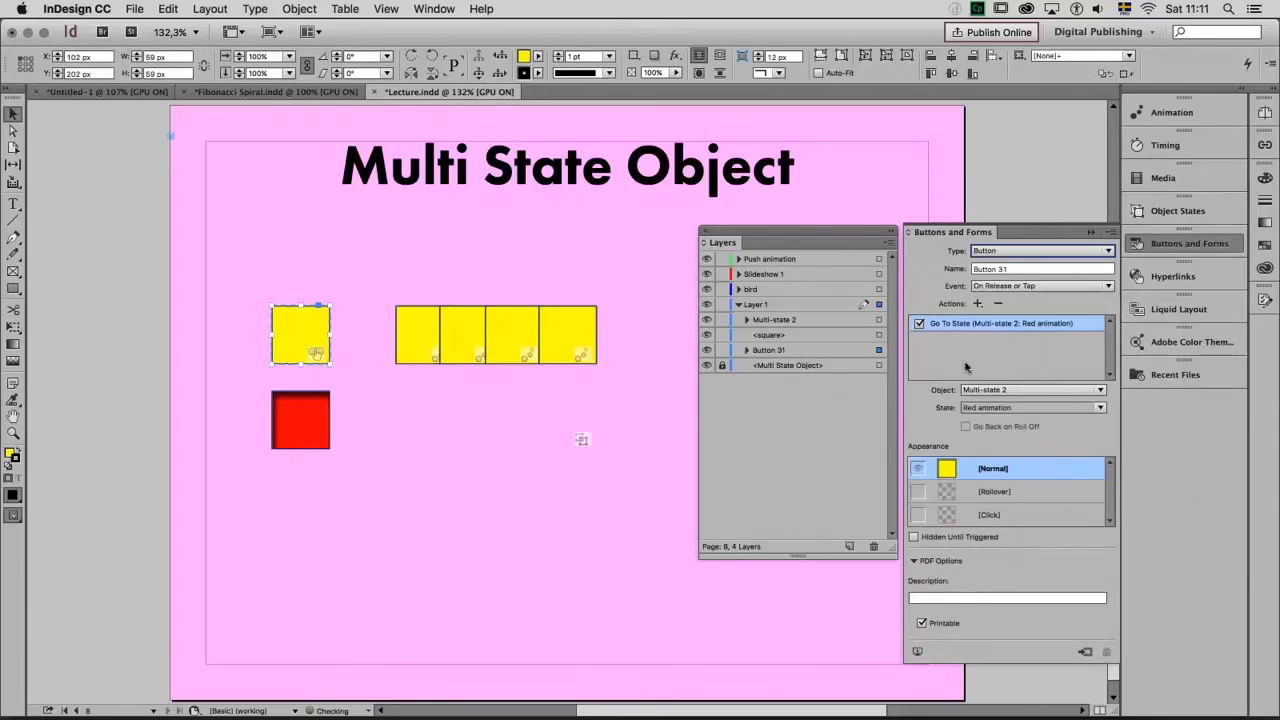
pyautogui.click(1102, 411)
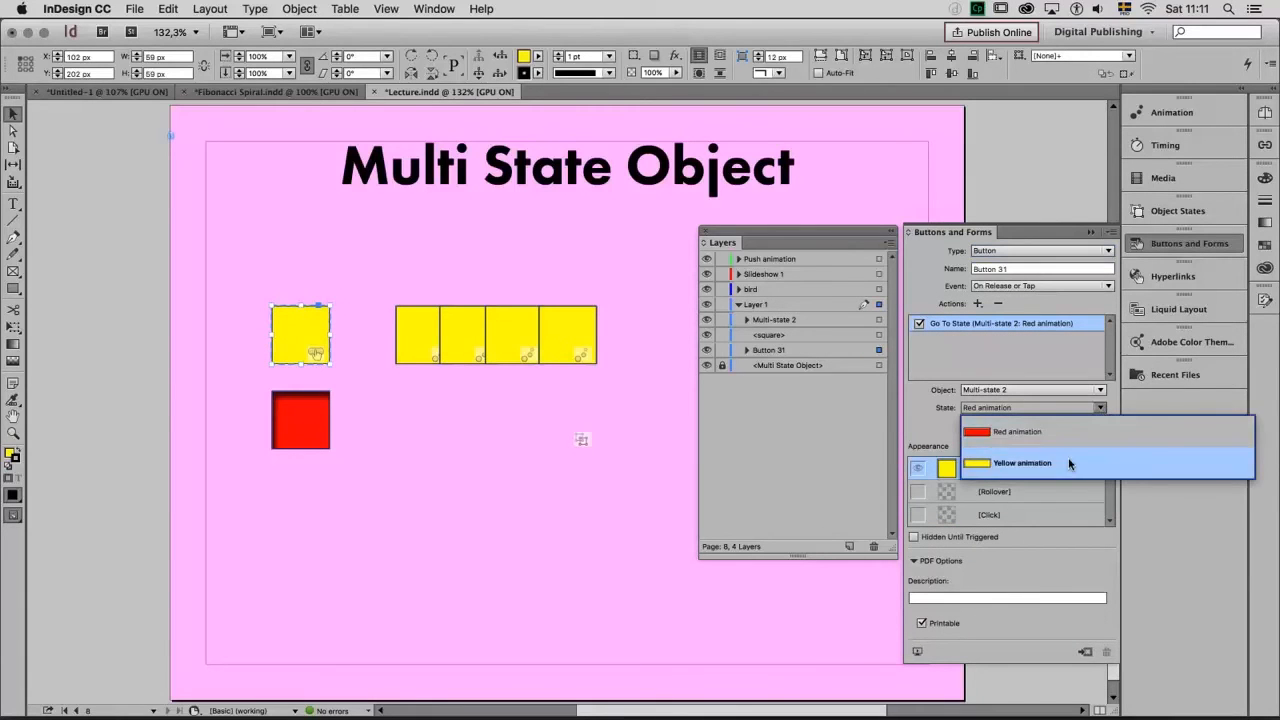
pyautogui.click(1072, 466)
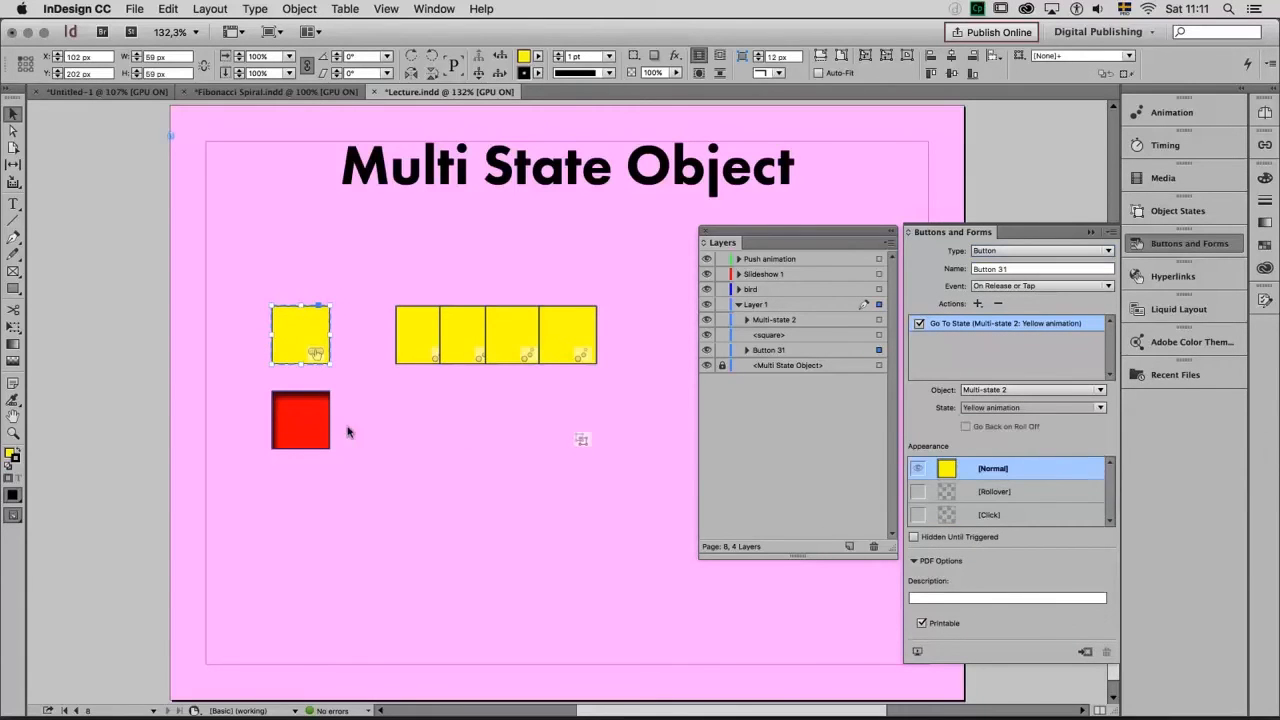
# Make the single red square a button with a Go To State action targeting the Red animation state of Multi-state 2
pyautogui.click(309, 429)
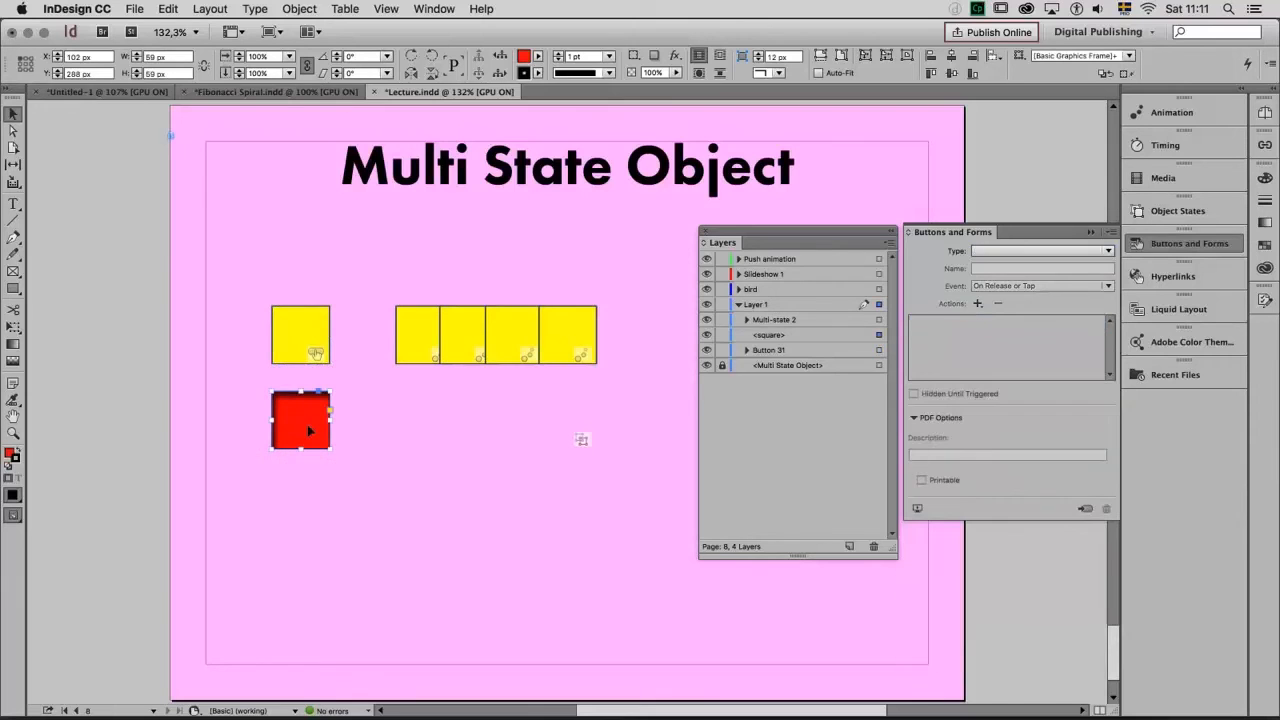
pyautogui.click(978, 303)
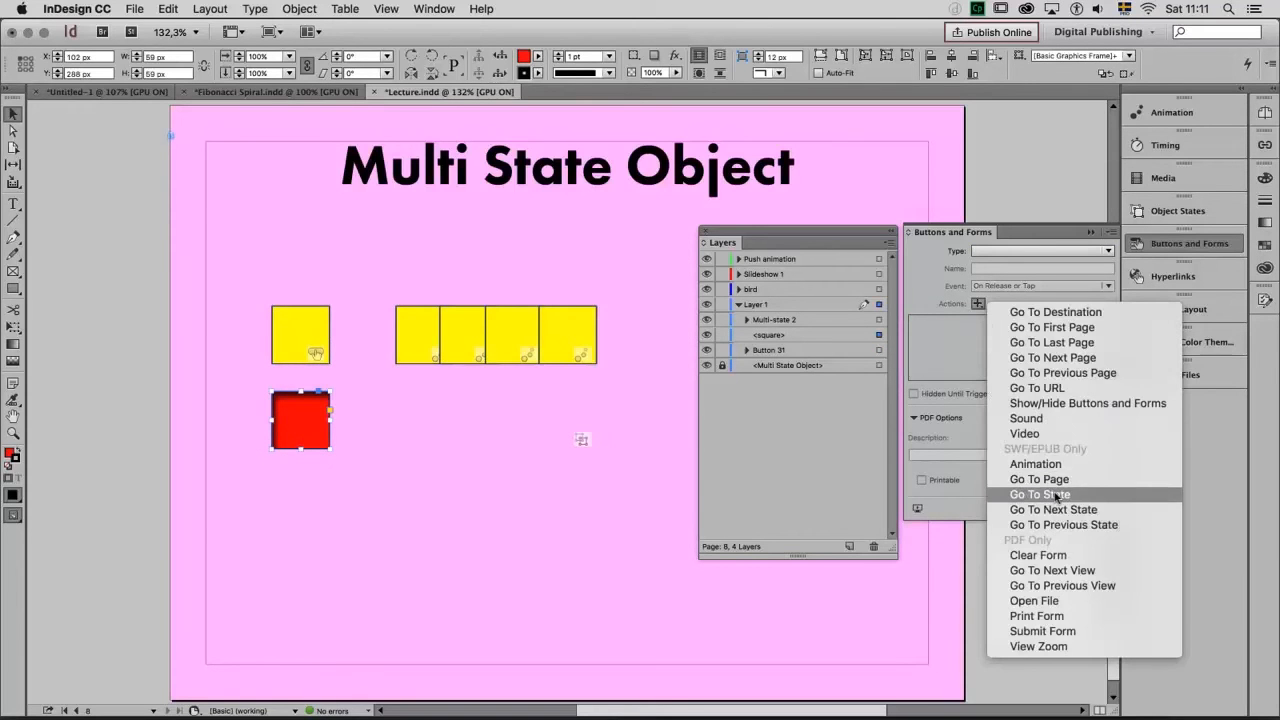
pyautogui.click(1055, 495)
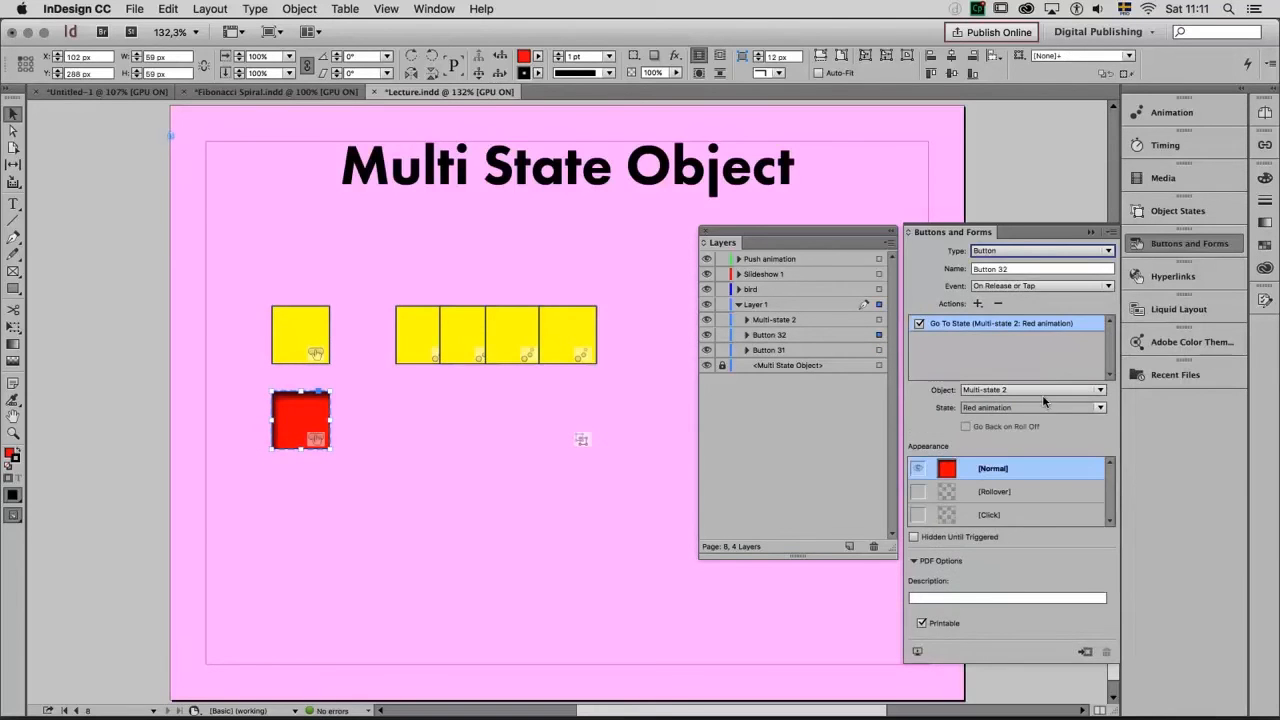
pyautogui.click(1099, 409)
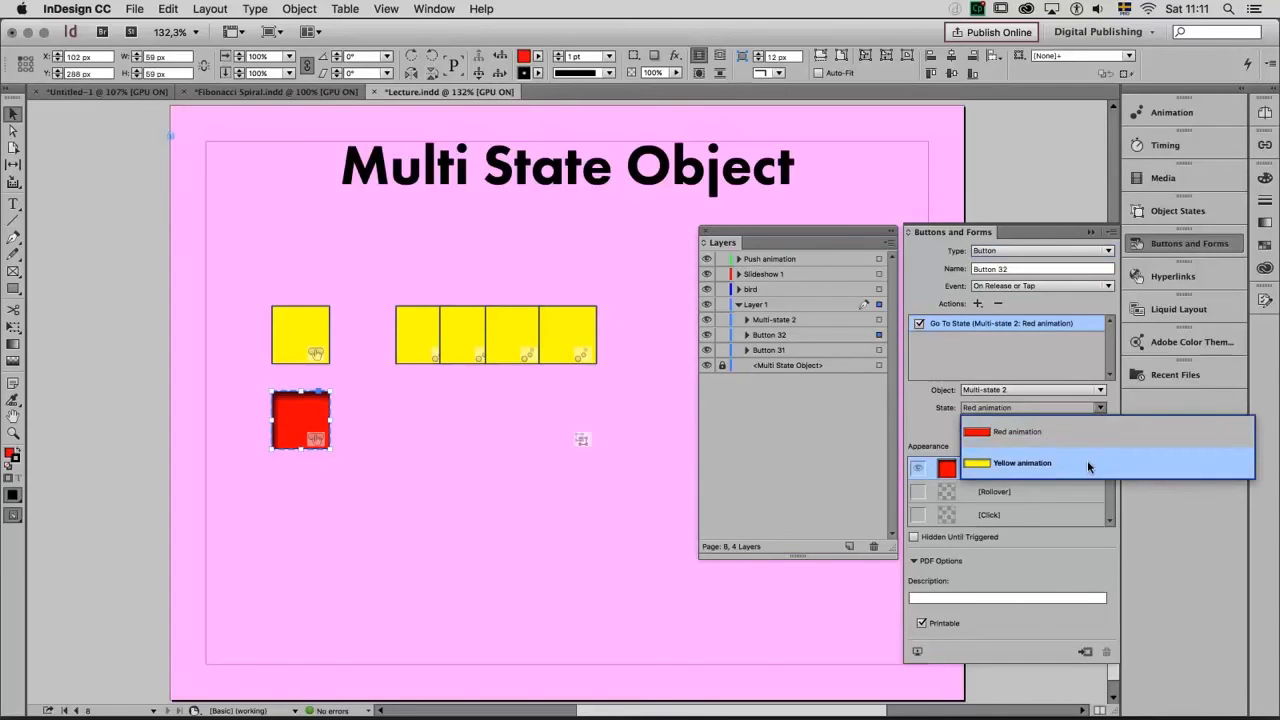
pyautogui.click(1083, 435)
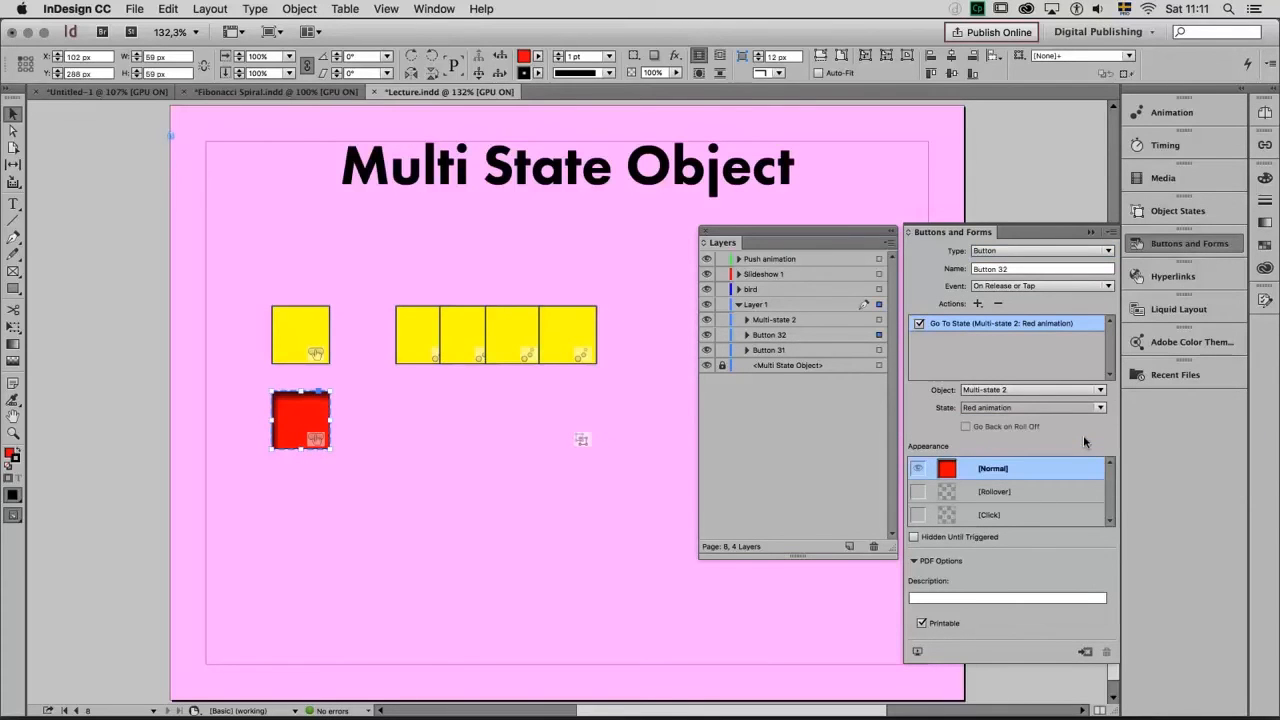
# Preview the page and test the yellow and red square buttons by triggering each animation in turn
pyautogui.click(918, 651)
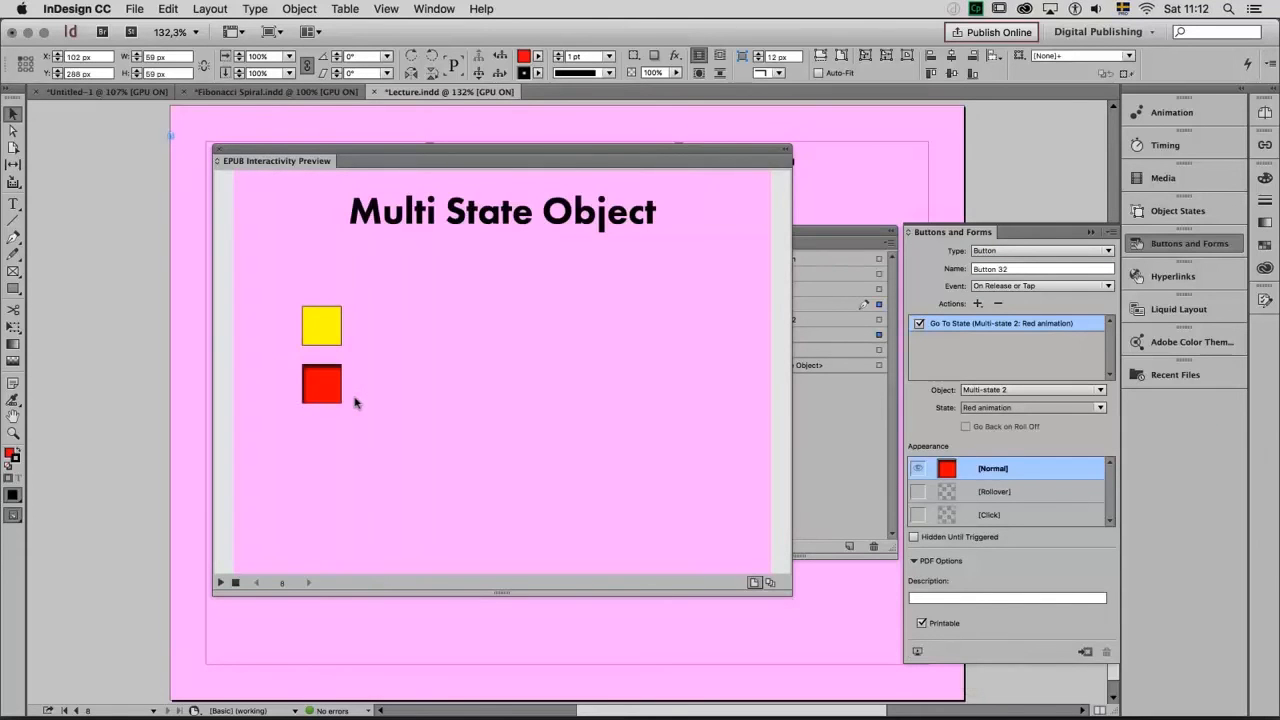
pyautogui.click(327, 327)
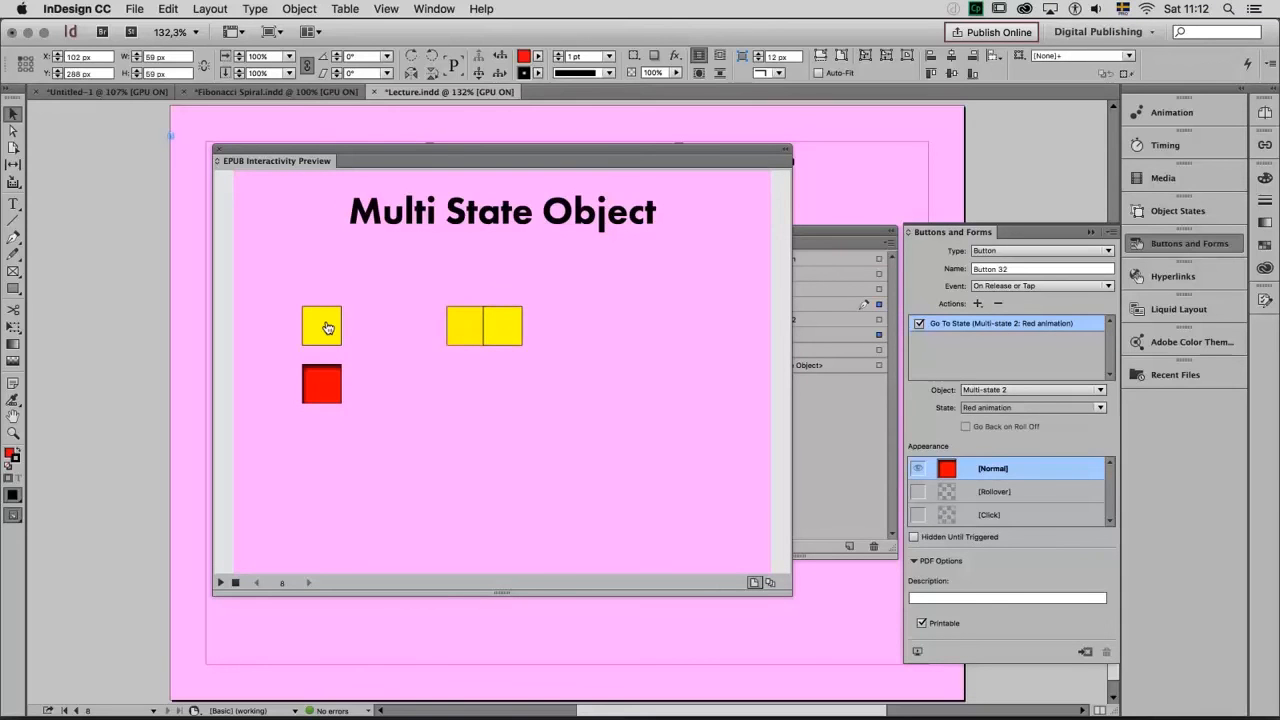
pyautogui.click(317, 387)
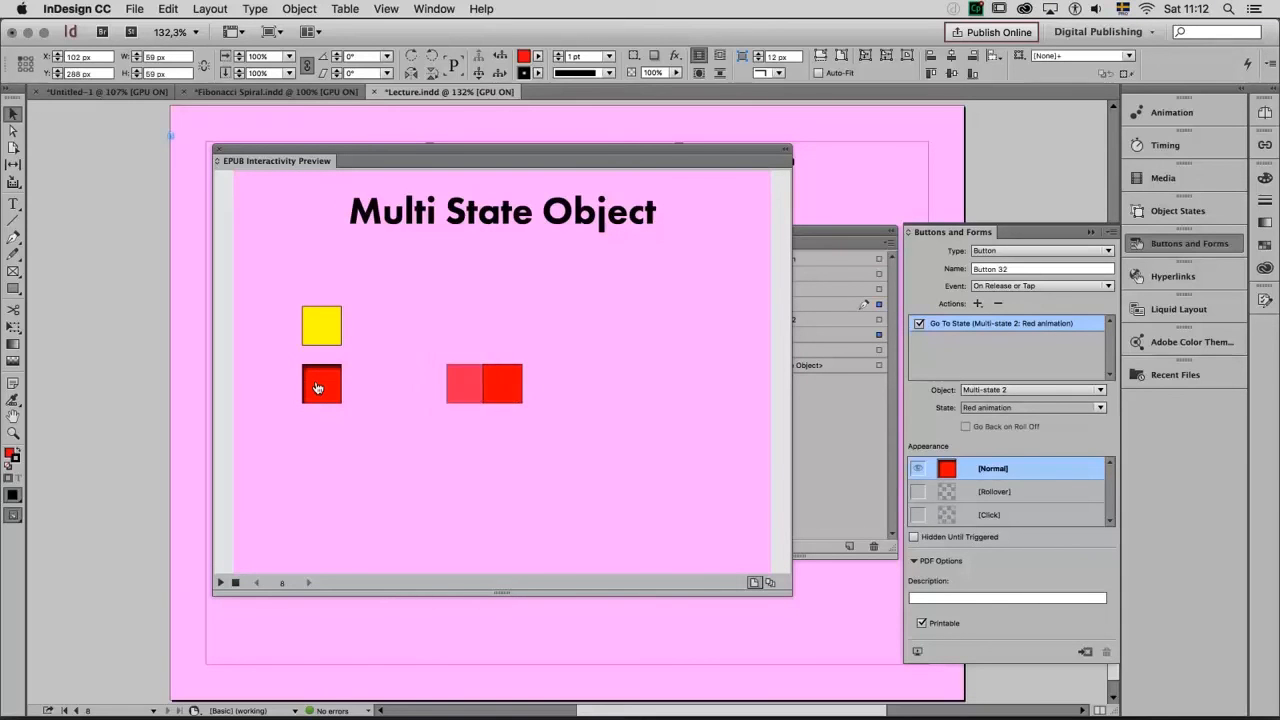
pyautogui.click(327, 330)
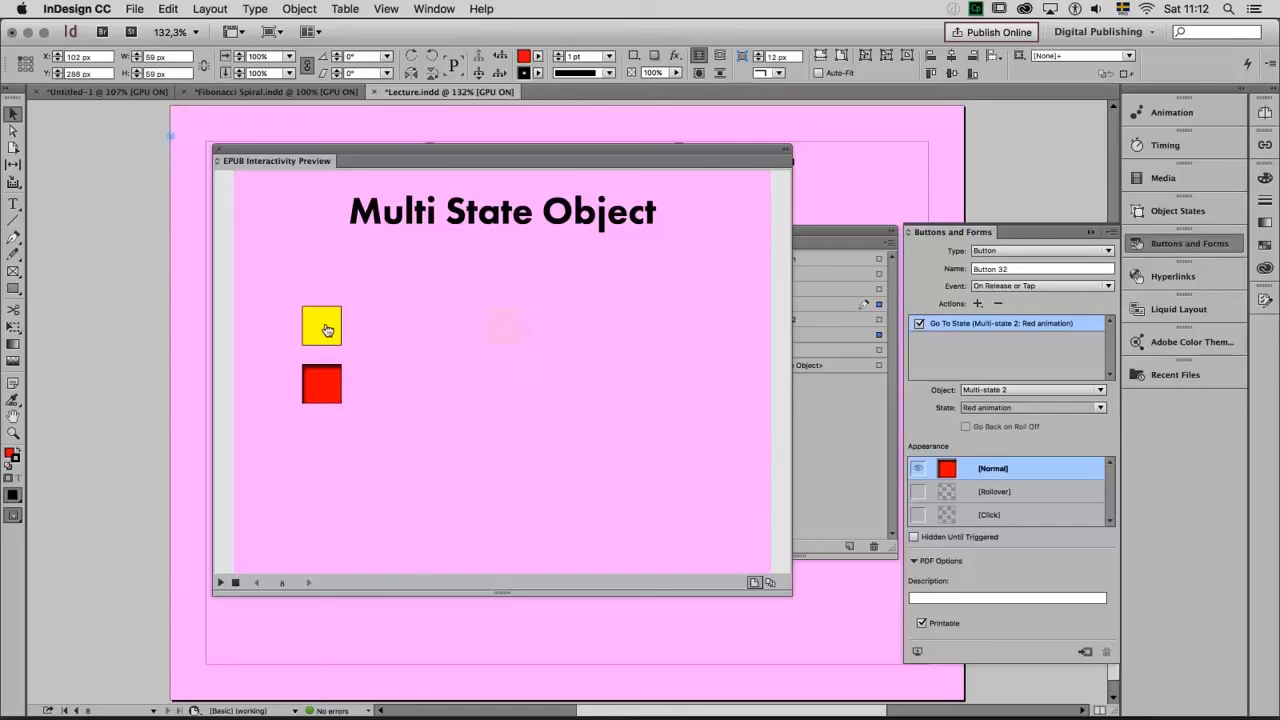